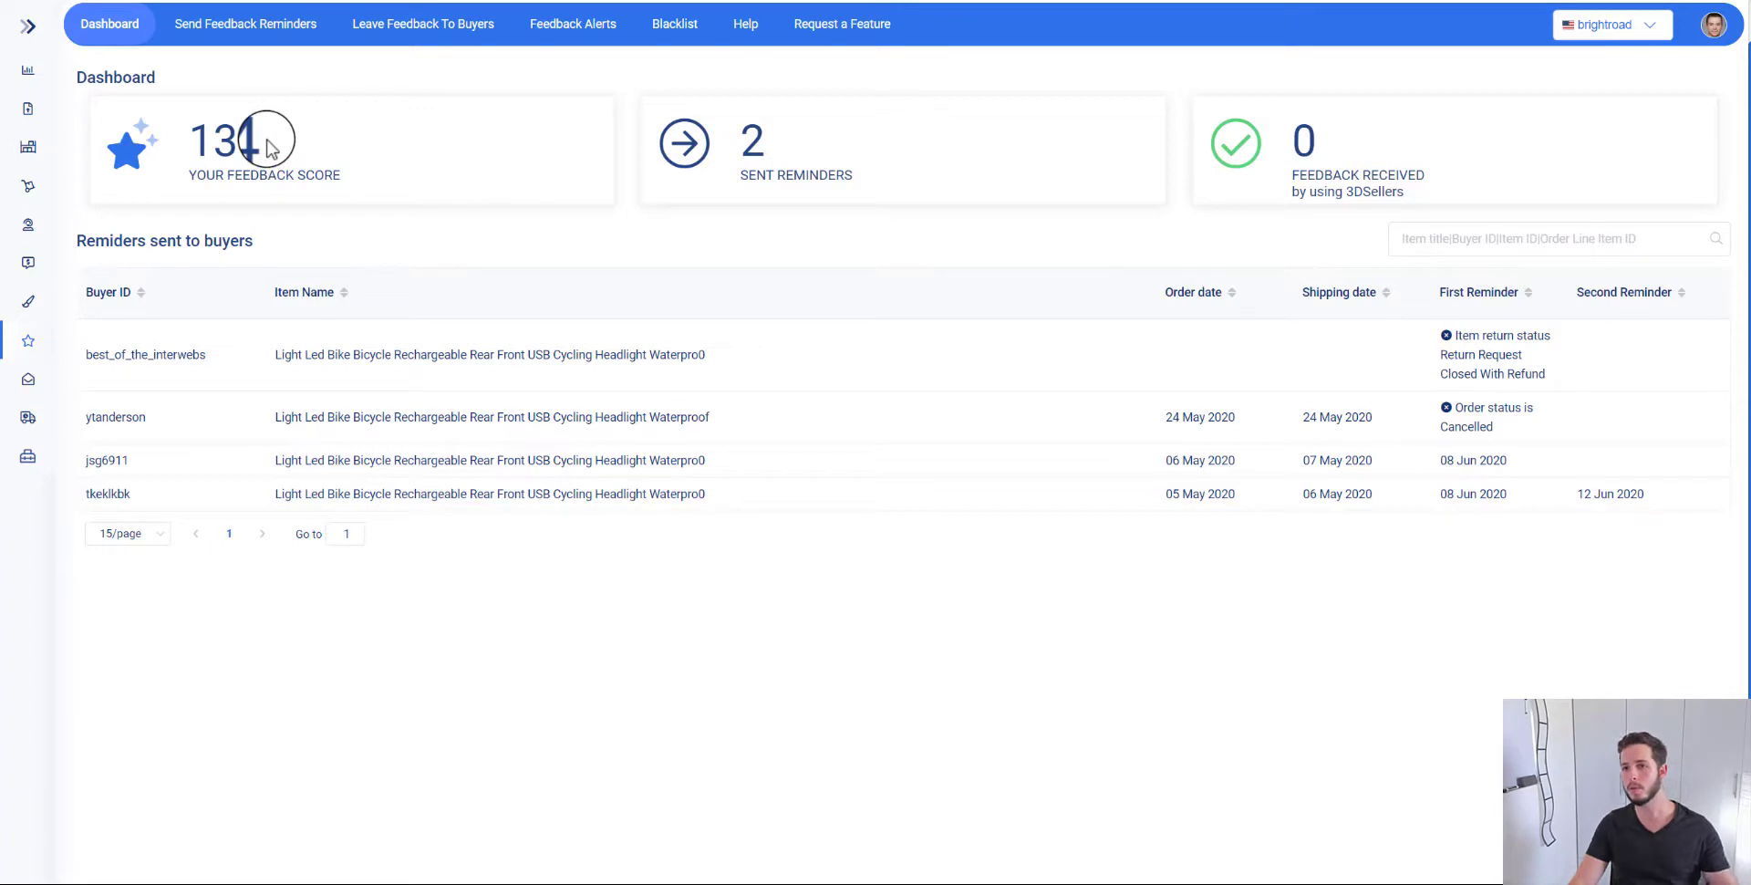
# Review the dashboard's feedback score, sent reminders and feedback received figures
pyautogui.moveTo(267, 146); pyautogui.dragTo(169, 150)
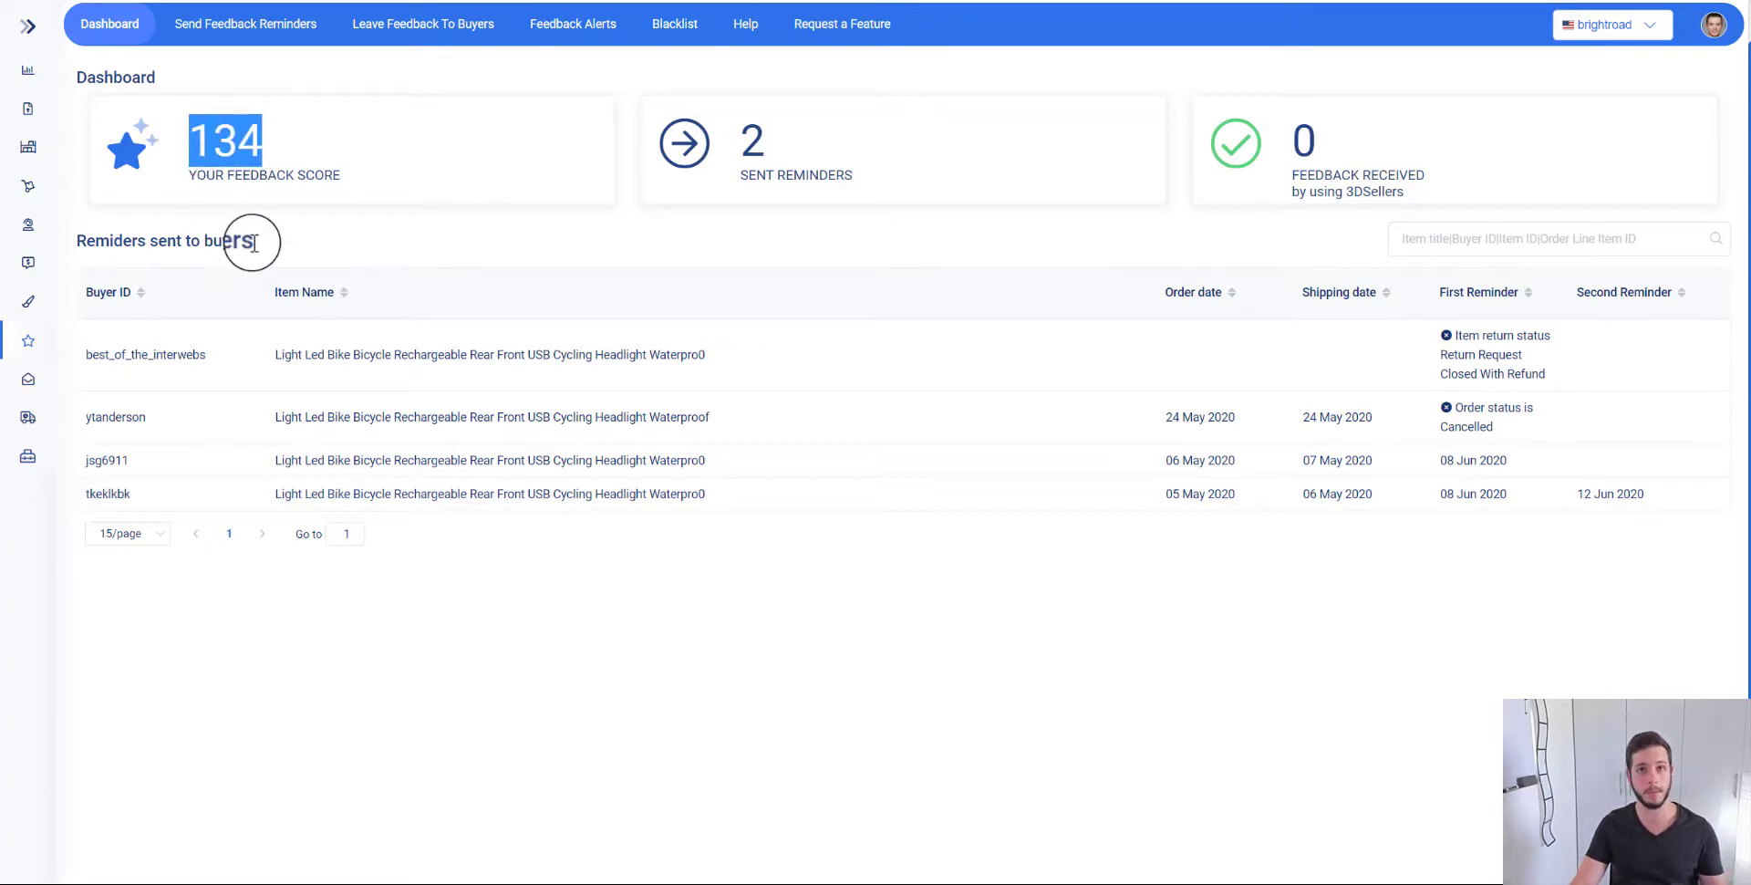
pyautogui.moveTo(771, 142); pyautogui.dragTo(746, 155)
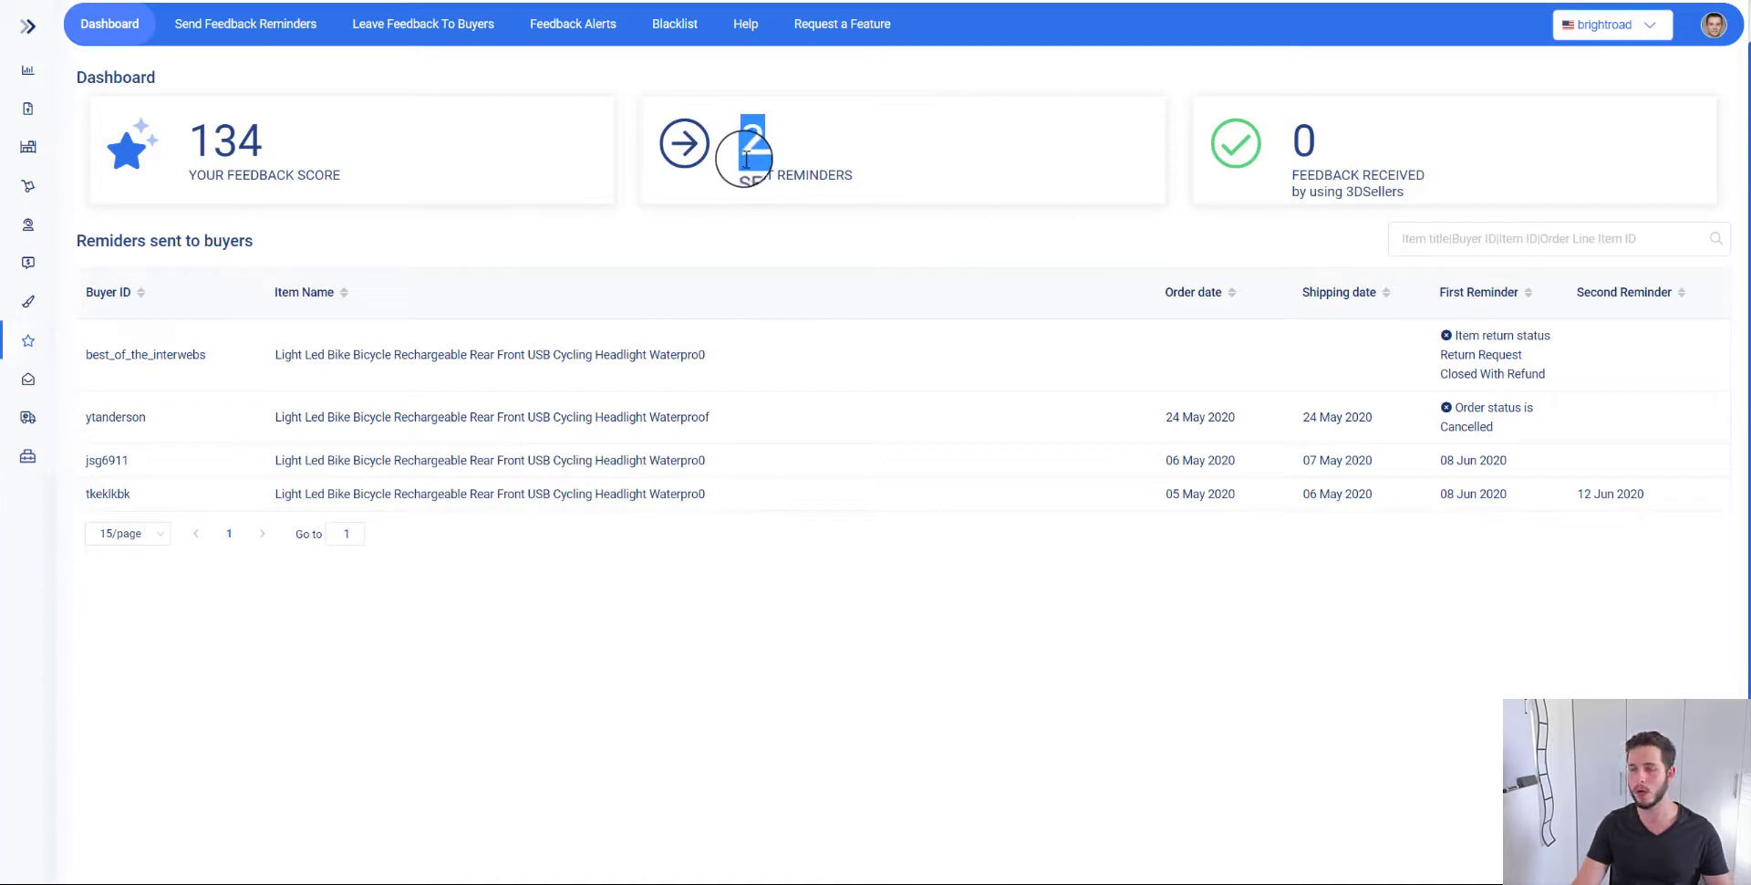
pyautogui.moveTo(1313, 132); pyautogui.dragTo(1274, 144)
pyautogui.click(1274, 151)
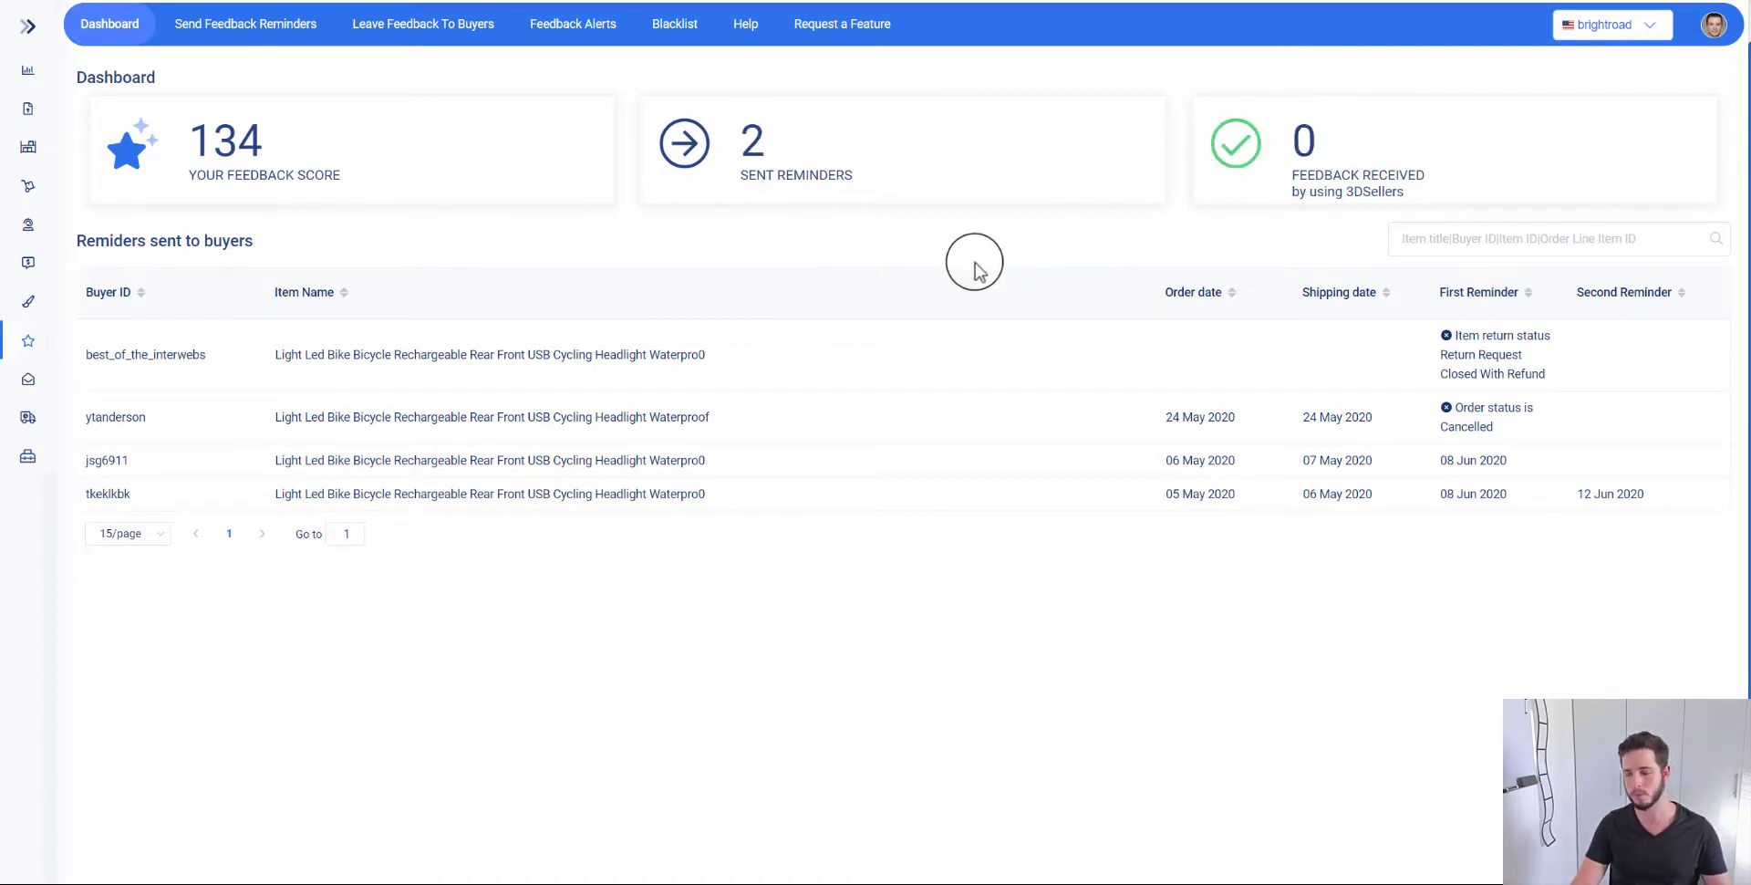
# Examine the table of reminders sent to buyers, including item, shipping date, first and second reminder dates, and return status
pyautogui.doubleClick(109, 495)
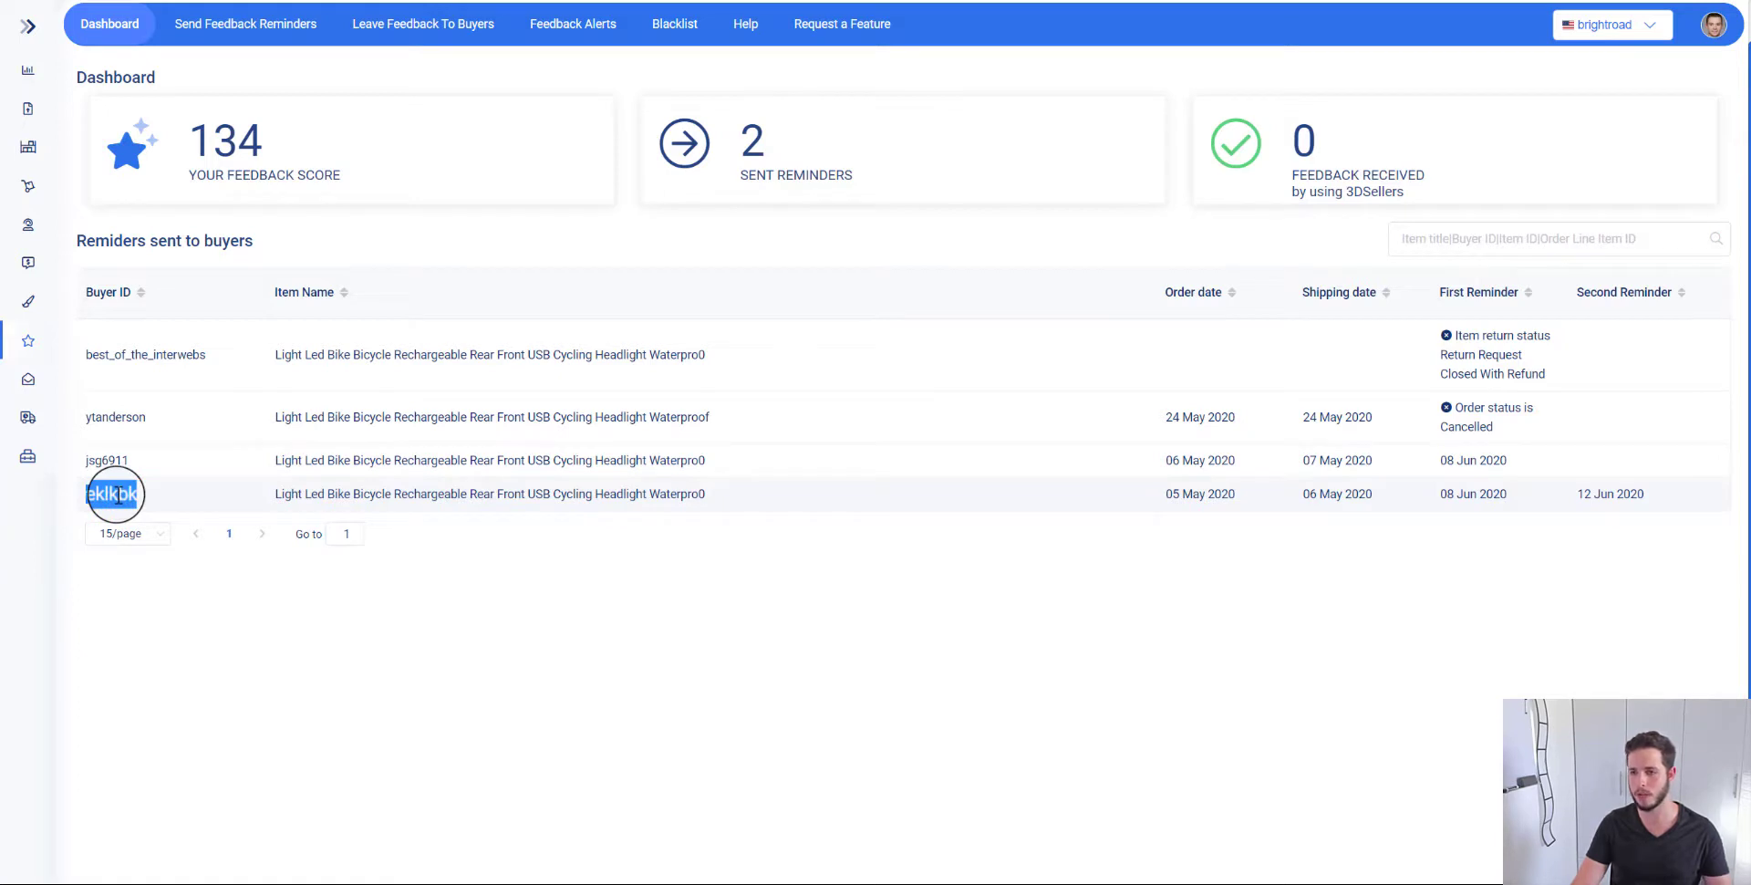
pyautogui.moveTo(275, 493); pyautogui.dragTo(1390, 507)
pyautogui.click(1338, 497)
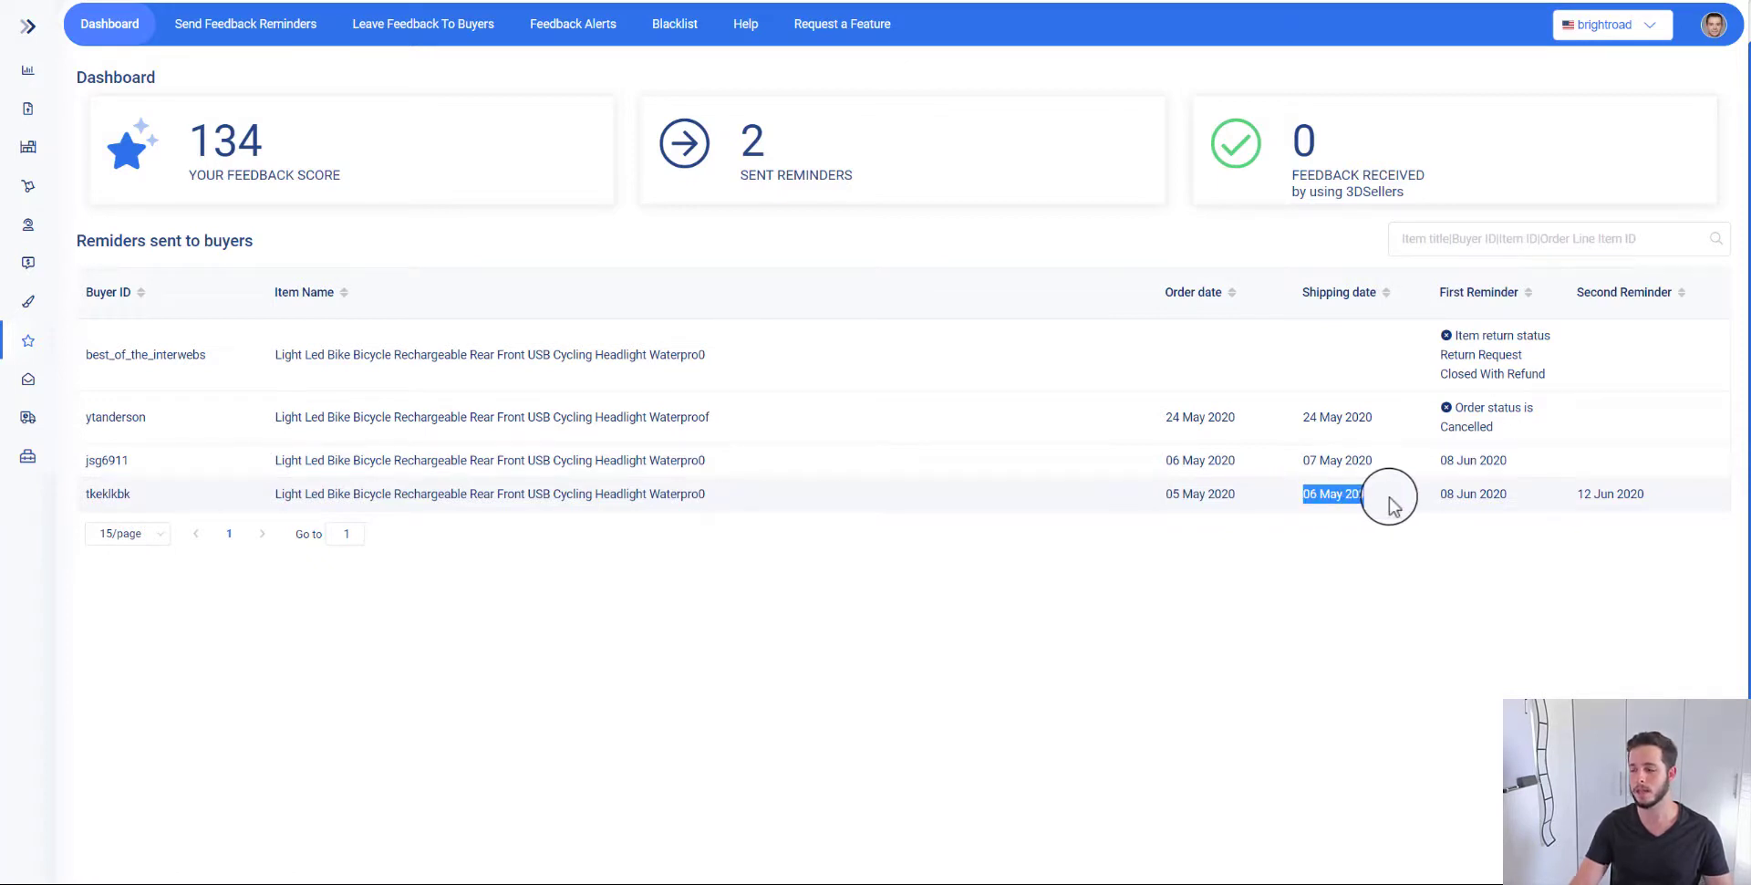
pyautogui.tripleClick(1465, 496)
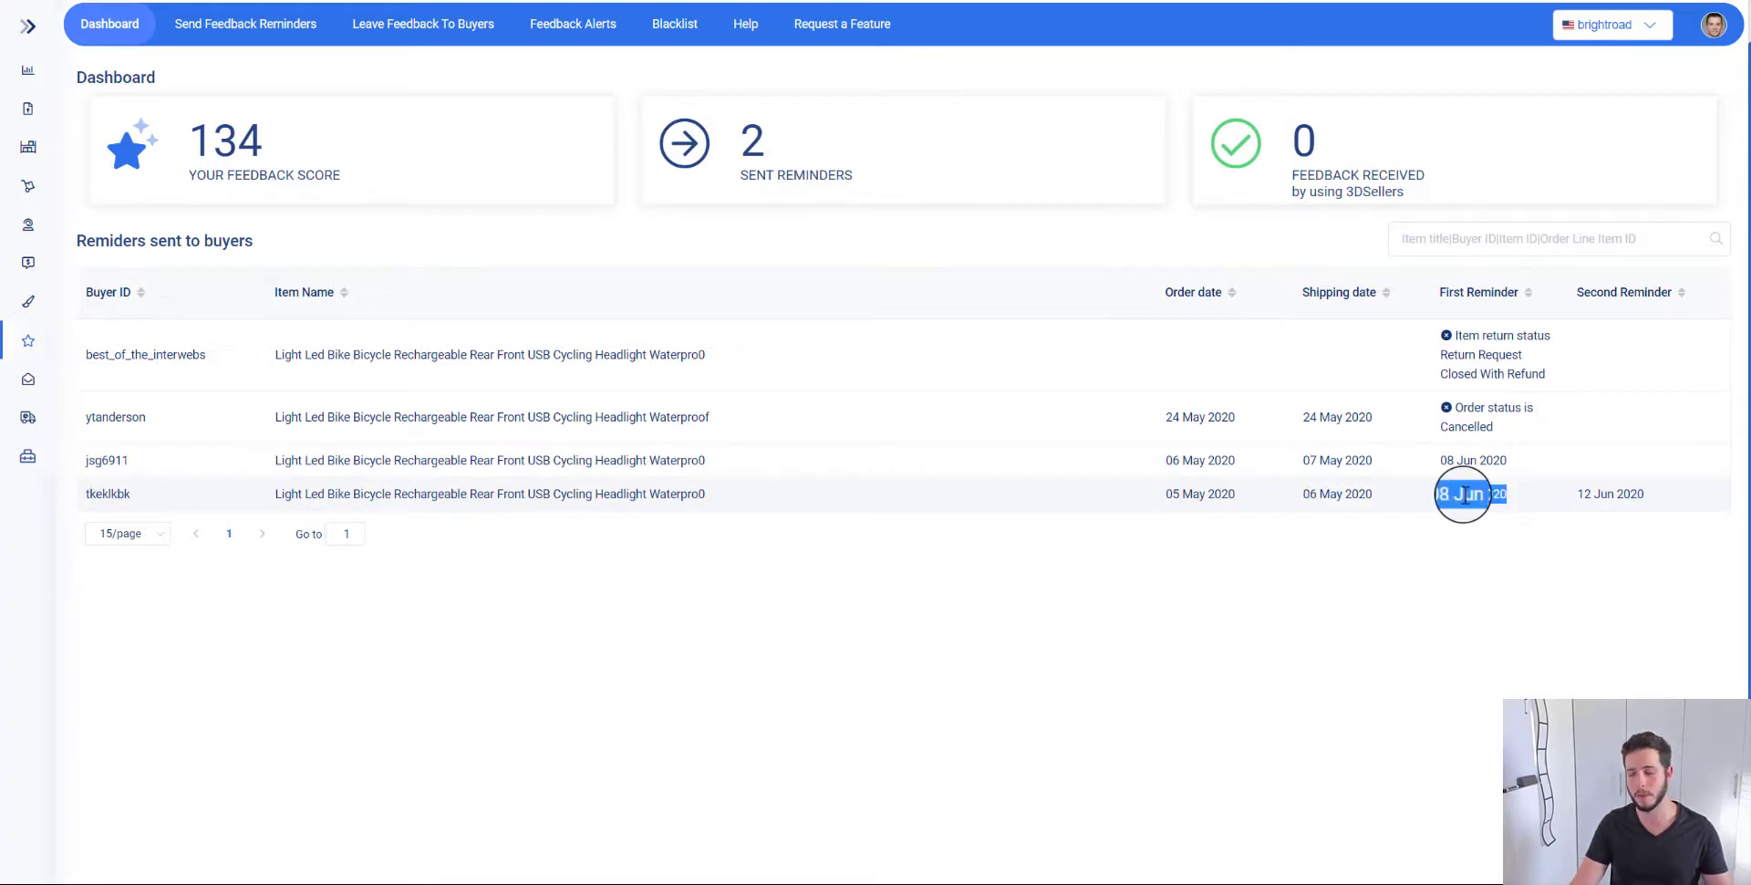
pyautogui.tripleClick(1601, 494)
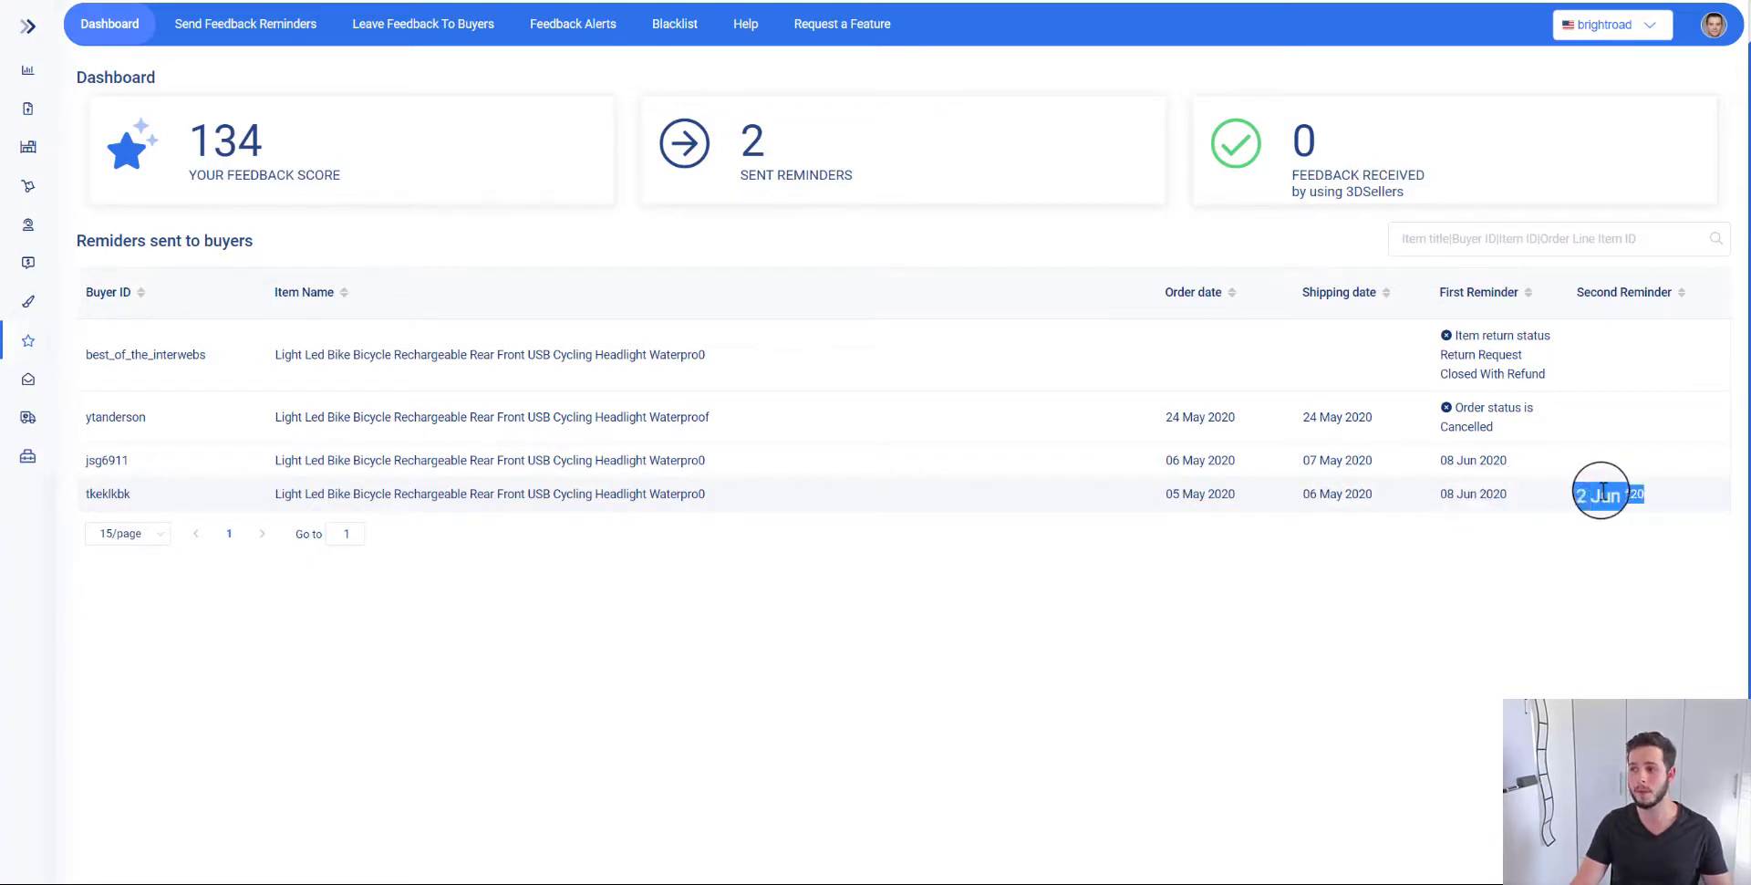
pyautogui.click(1071, 551)
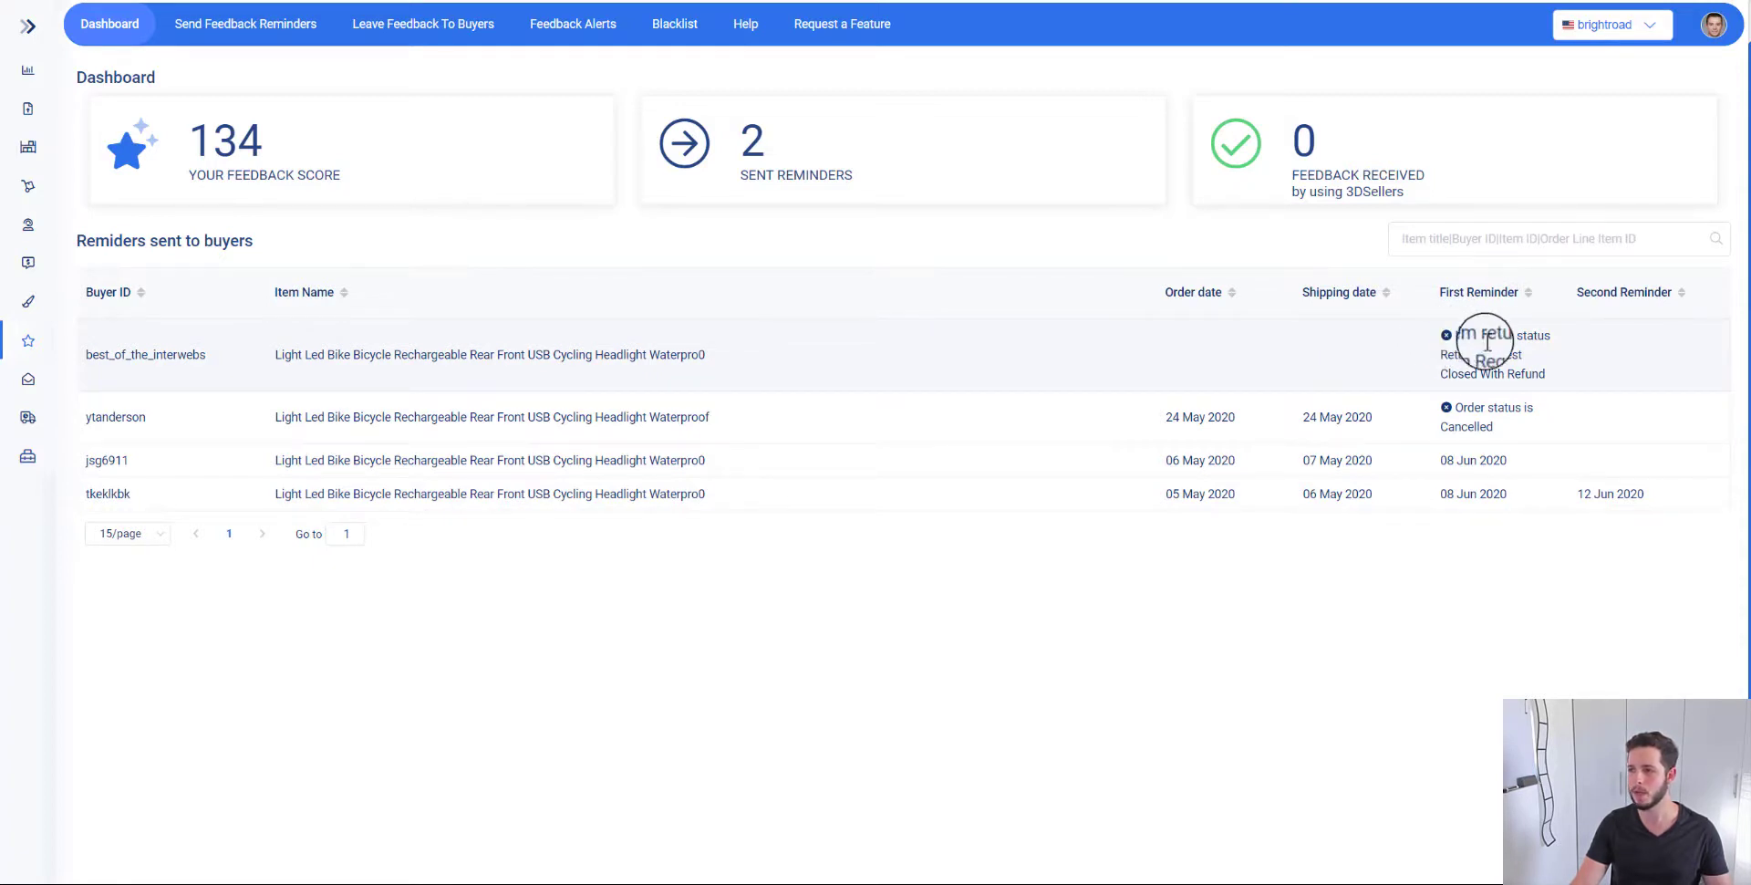
pyautogui.moveTo(1464, 332); pyautogui.dragTo(1497, 343)
pyautogui.click(1518, 338)
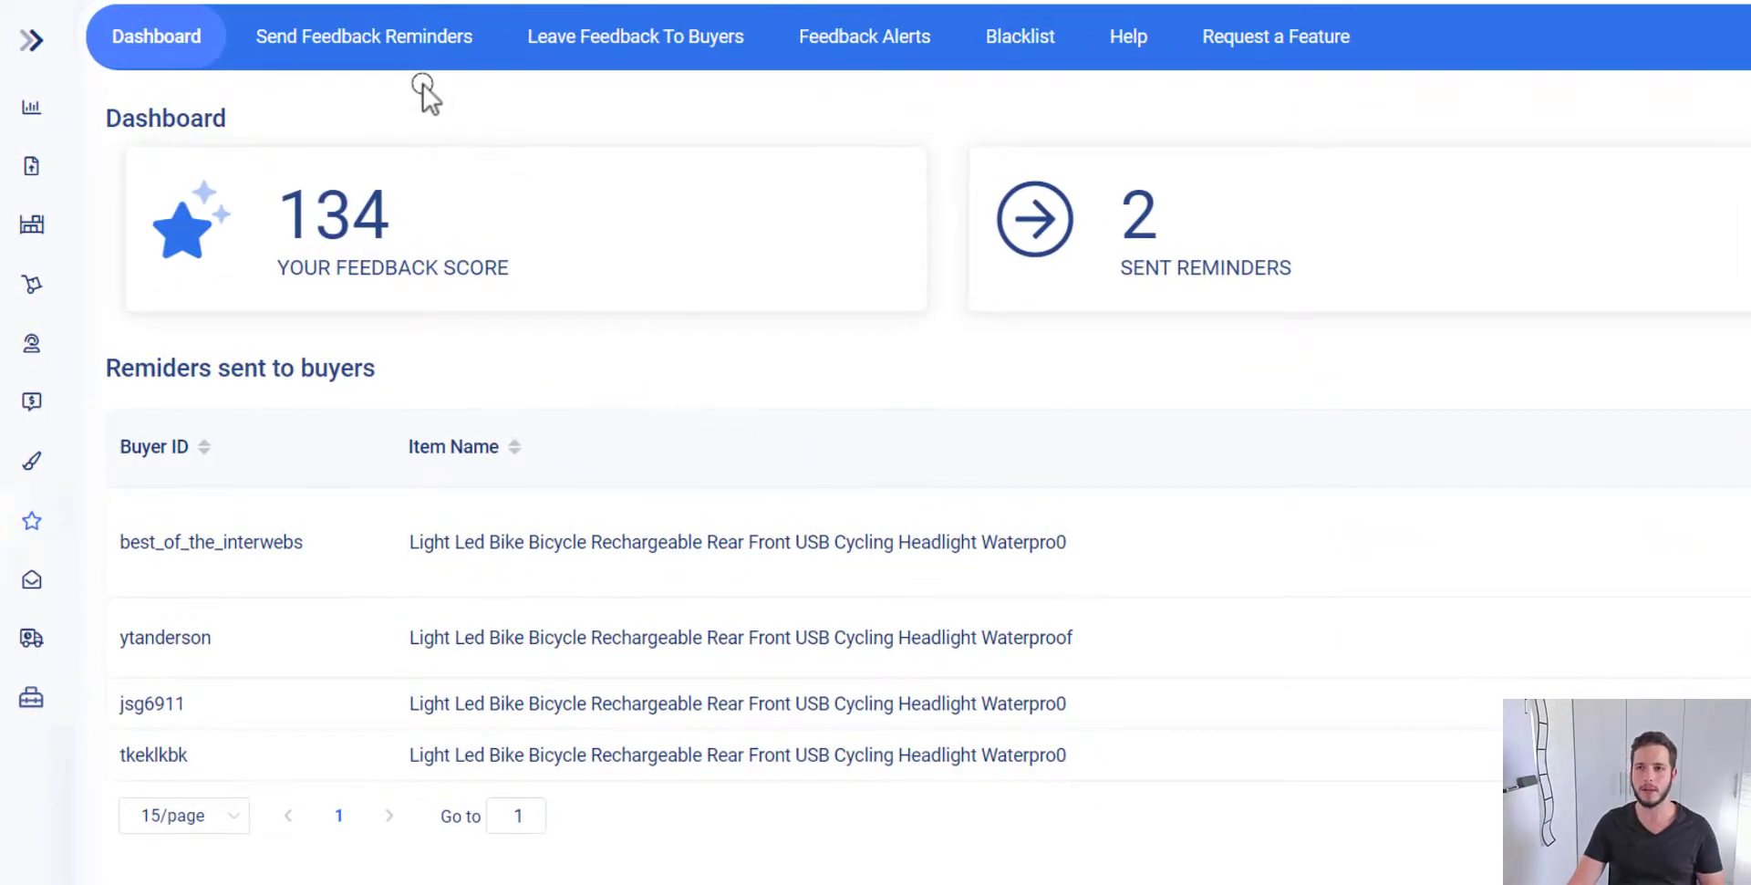
# Open the Send Feedback Reminders settings and toggle the first reminder off and back on
pyautogui.click(374, 44)
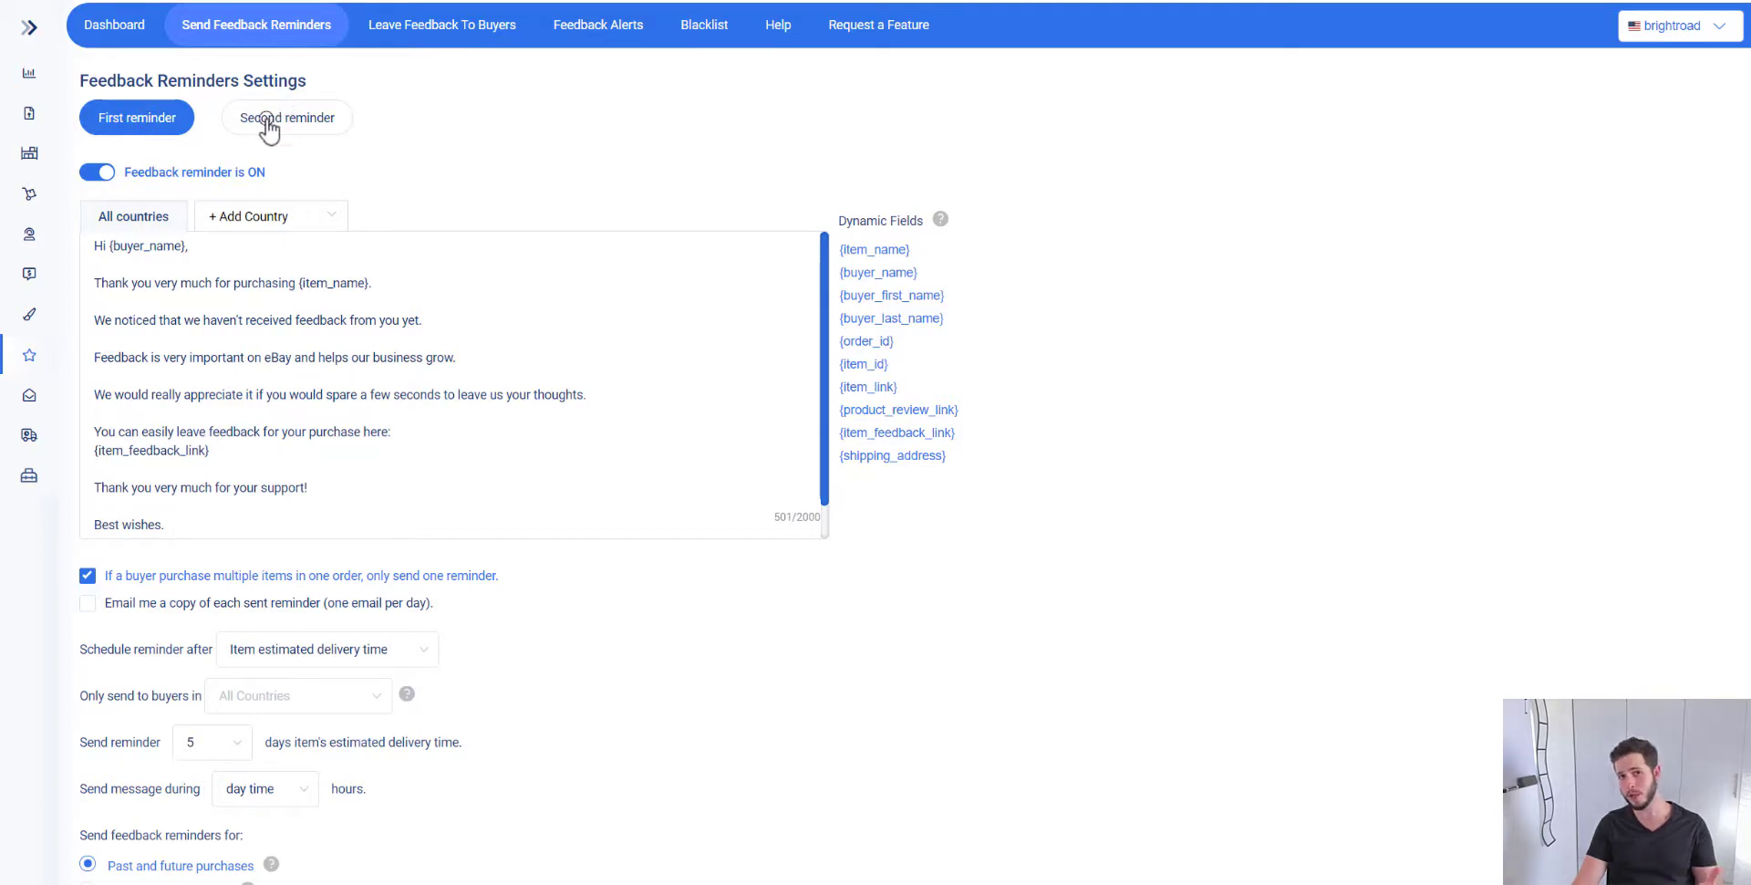
pyautogui.click(102, 176)
pyautogui.click(103, 176)
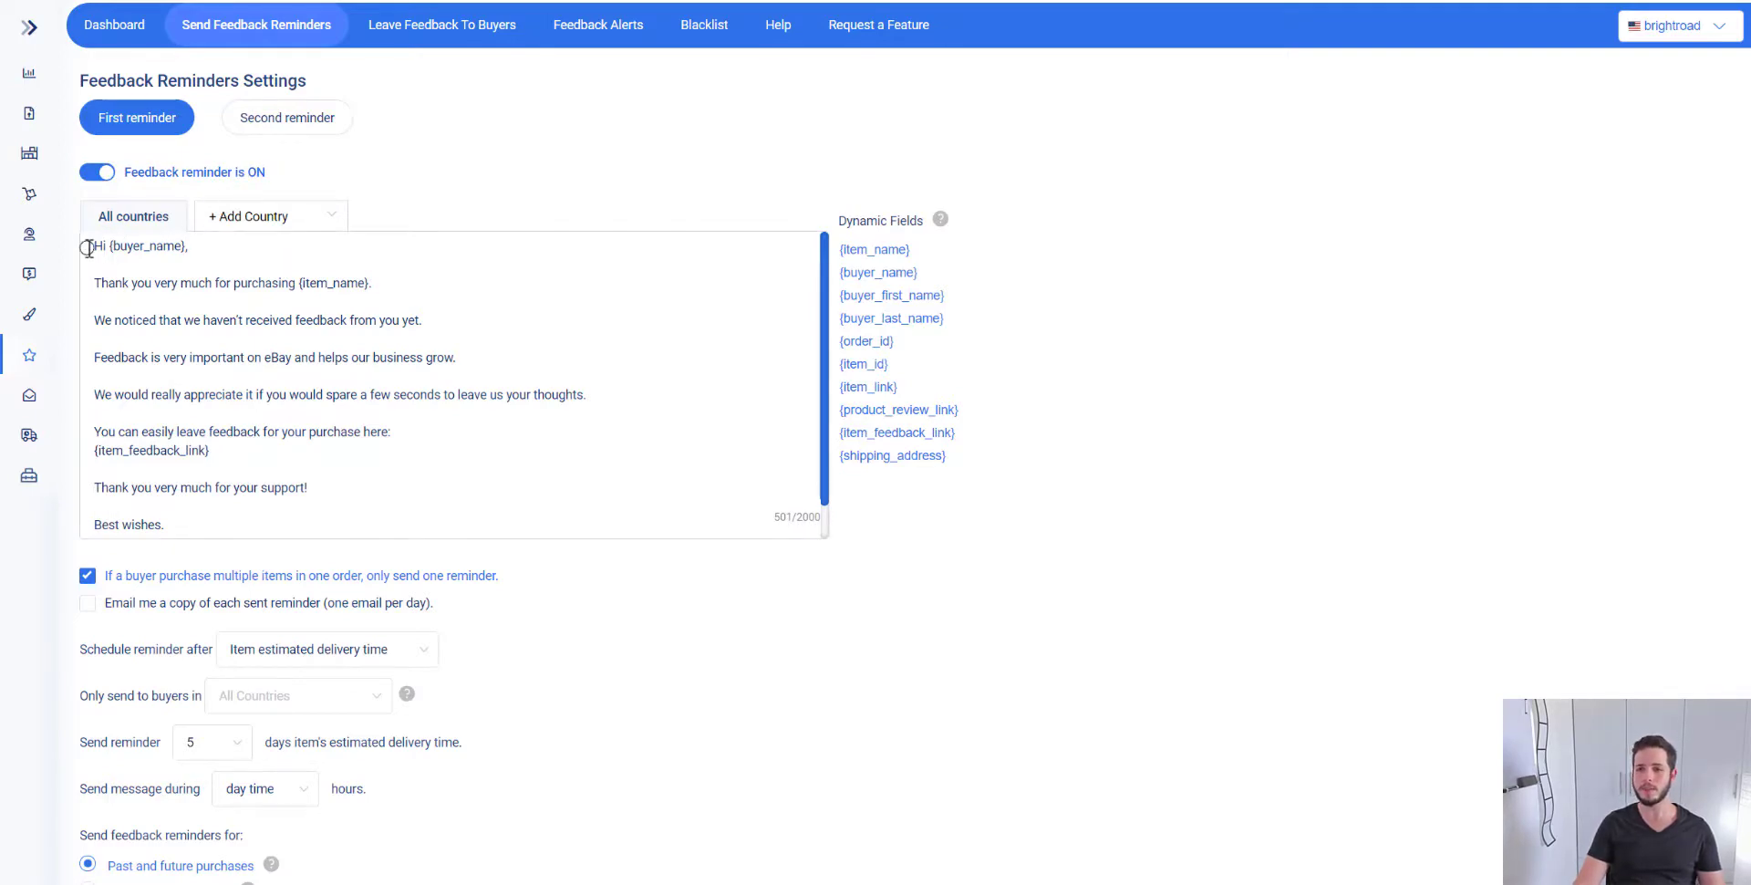
# Review the first reminder's message template and its {buyer_name} and {item_name} dynamic fields
pyautogui.moveTo(92, 244); pyautogui.dragTo(459, 358)
pyautogui.moveTo(389, 416); pyautogui.dragTo(426, 450)
pyautogui.click(426, 450)
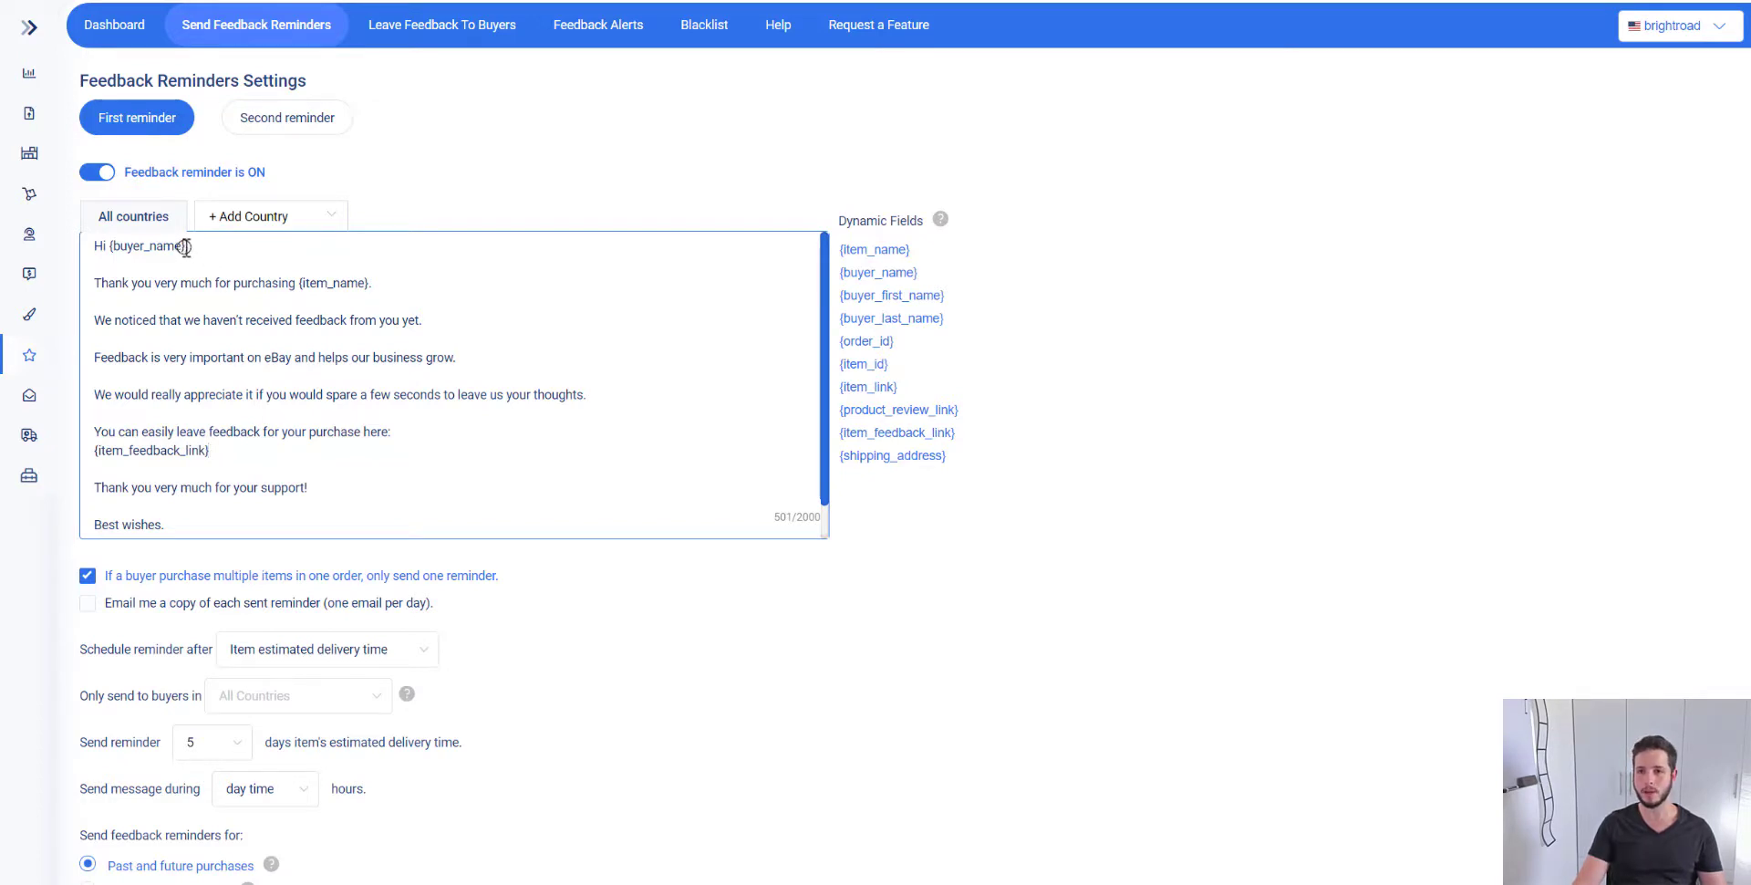
pyautogui.moveTo(187, 246); pyautogui.dragTo(106, 246)
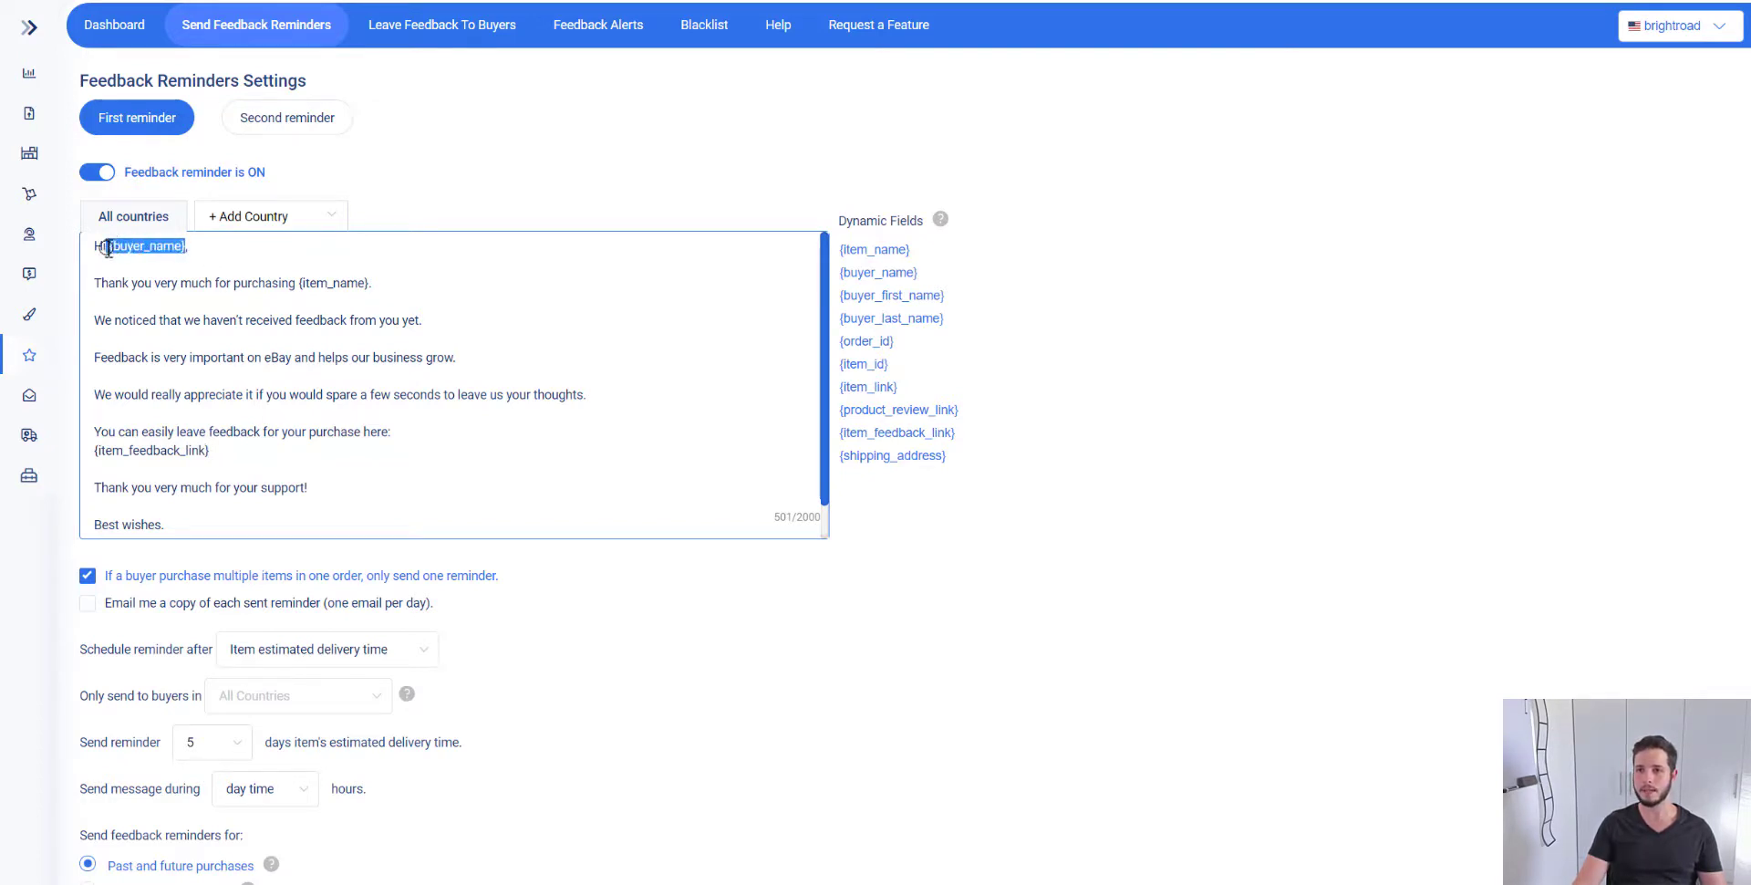
pyautogui.click(167, 265)
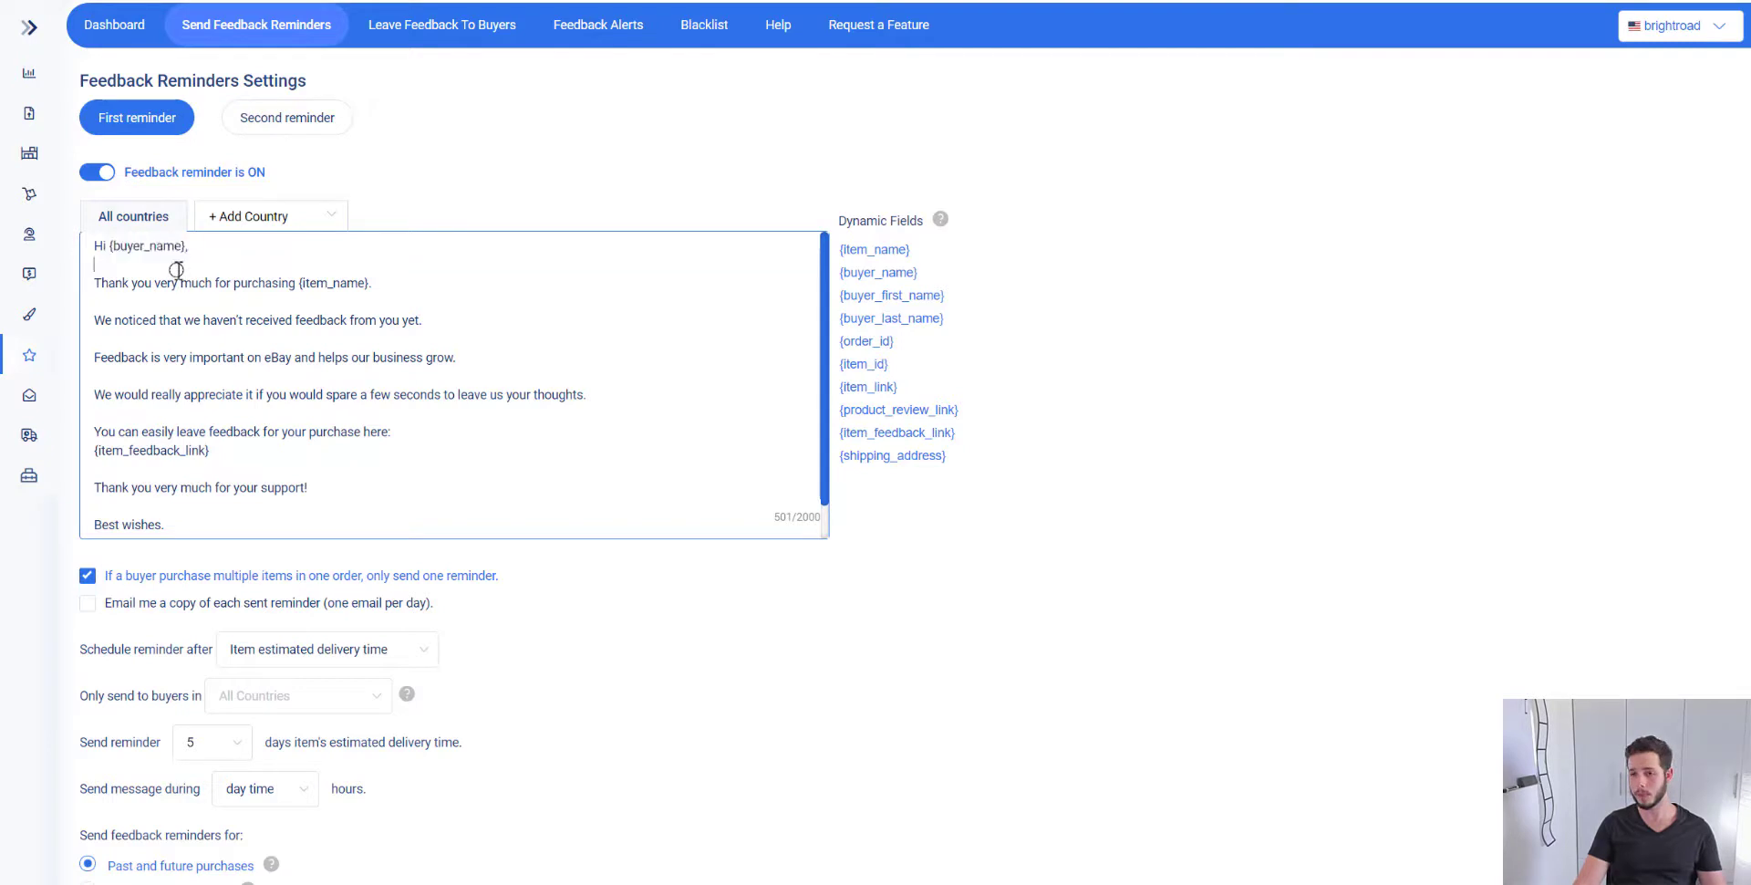
pyautogui.click(862, 248)
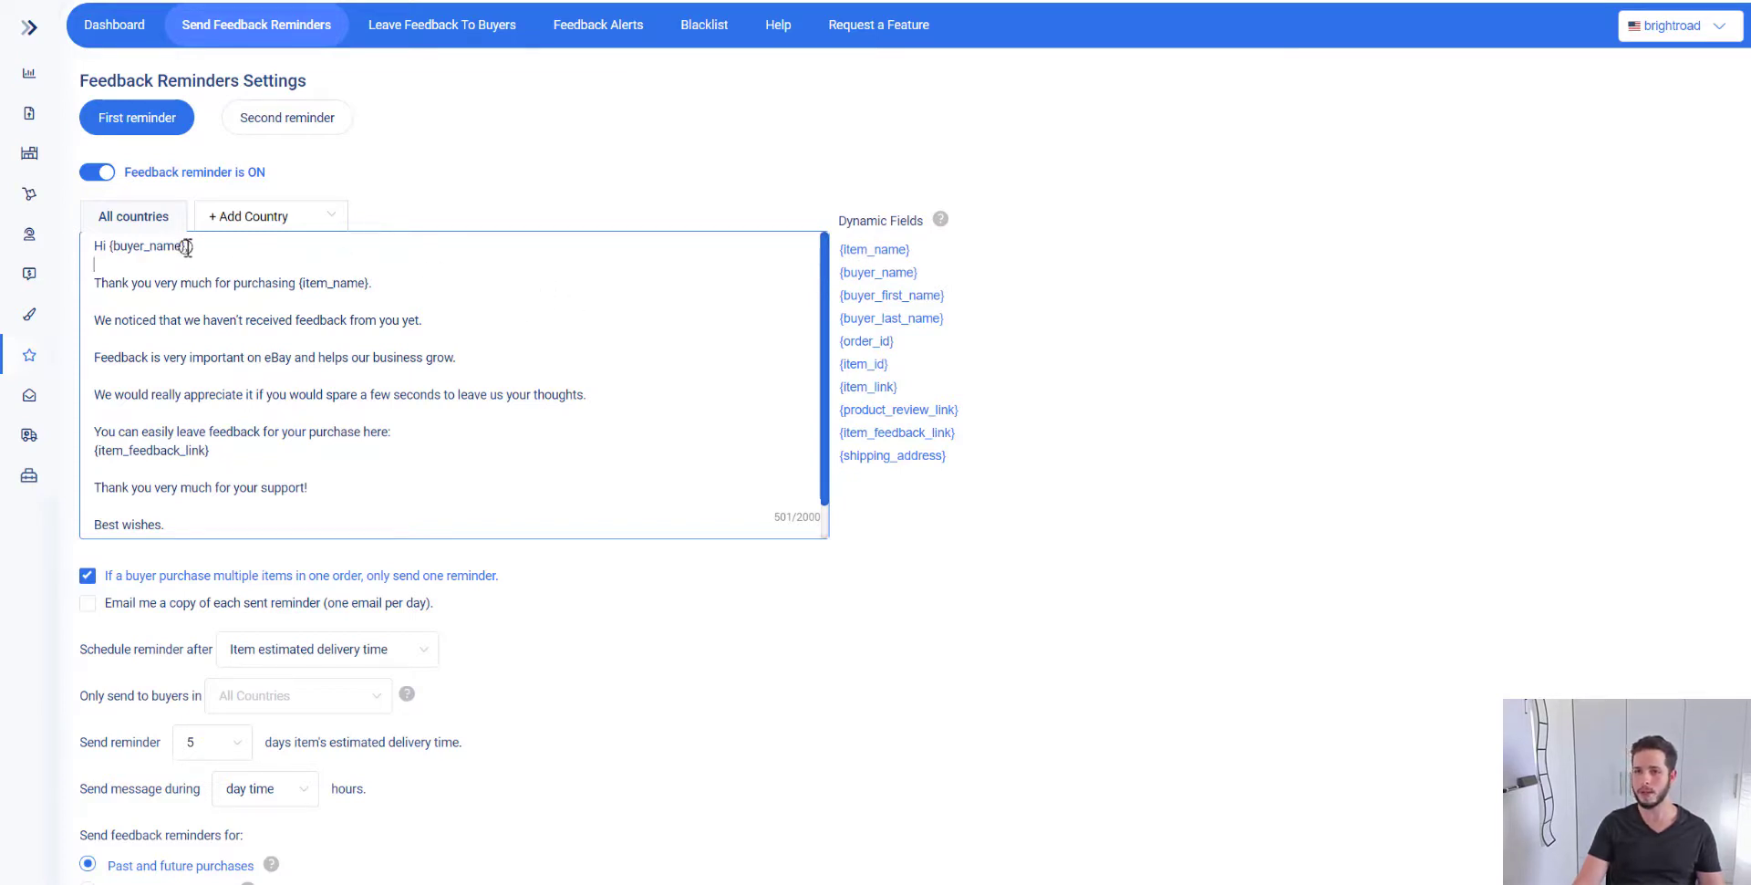
pyautogui.moveTo(186, 245); pyautogui.dragTo(111, 244)
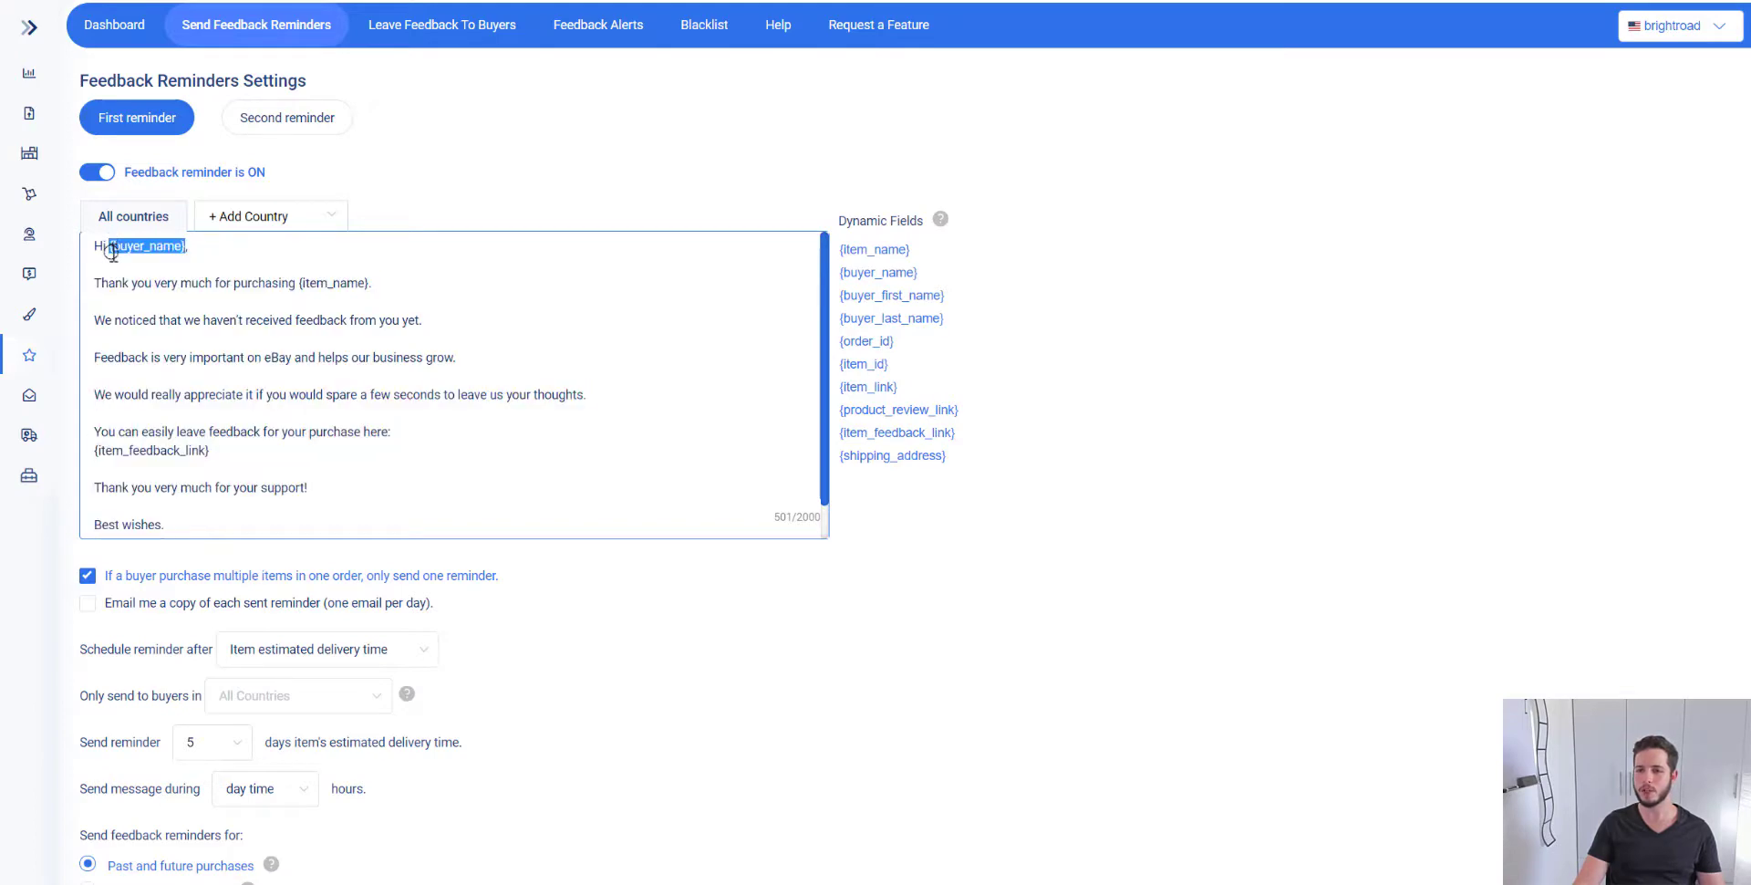
pyautogui.click(109, 245)
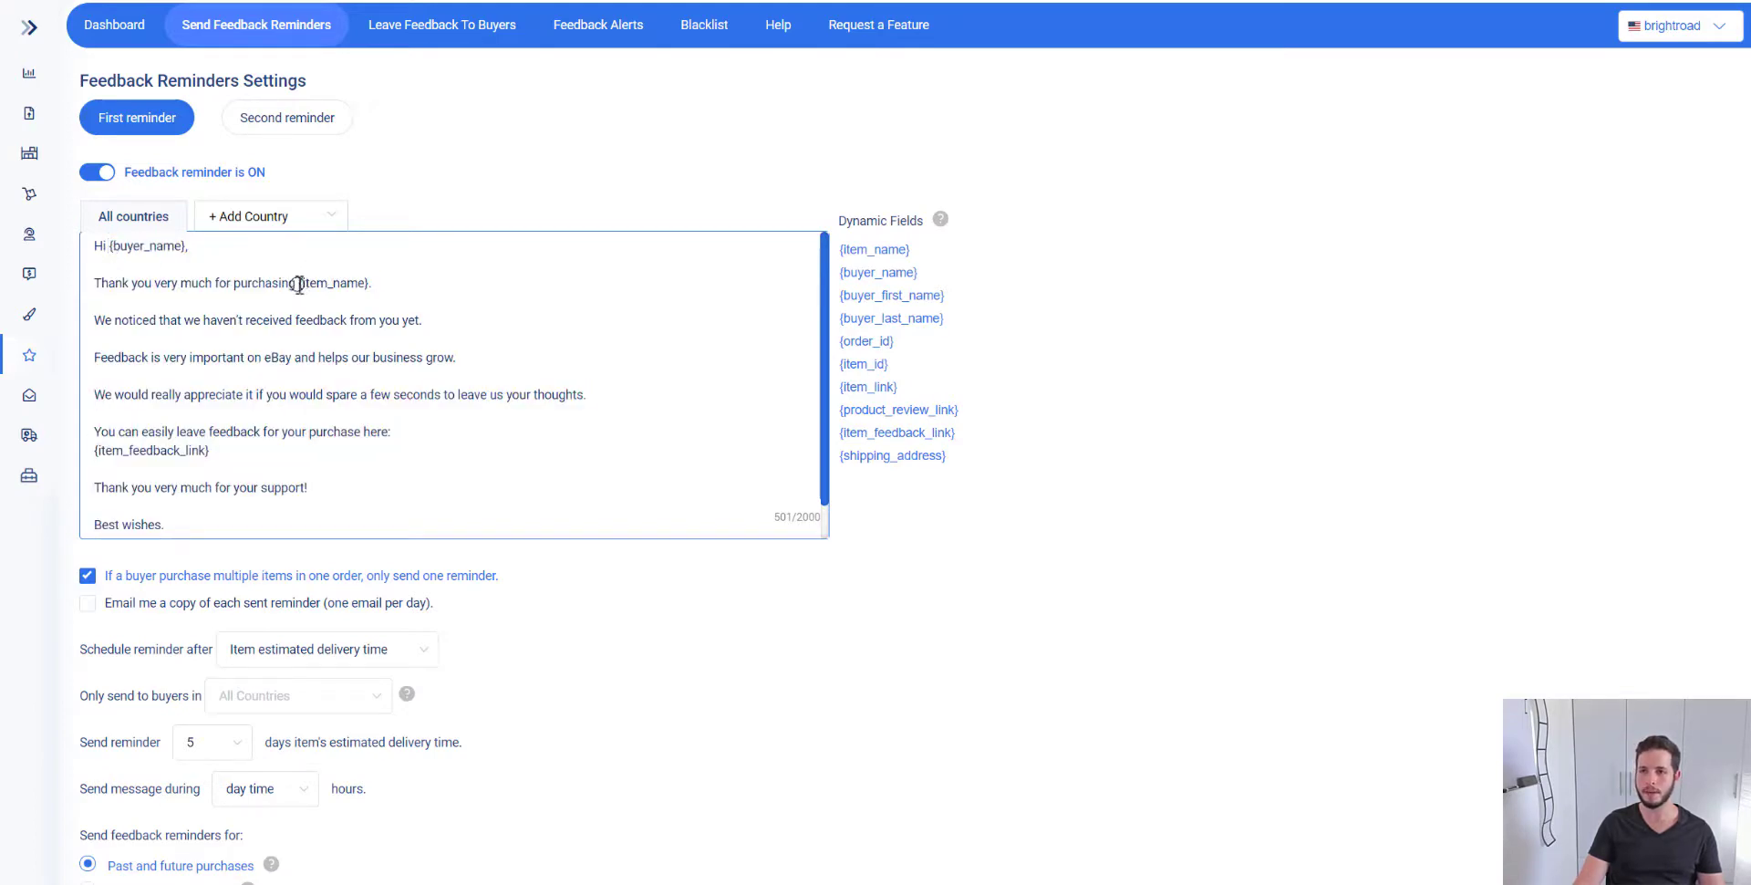
pyautogui.moveTo(297, 282); pyautogui.dragTo(375, 283)
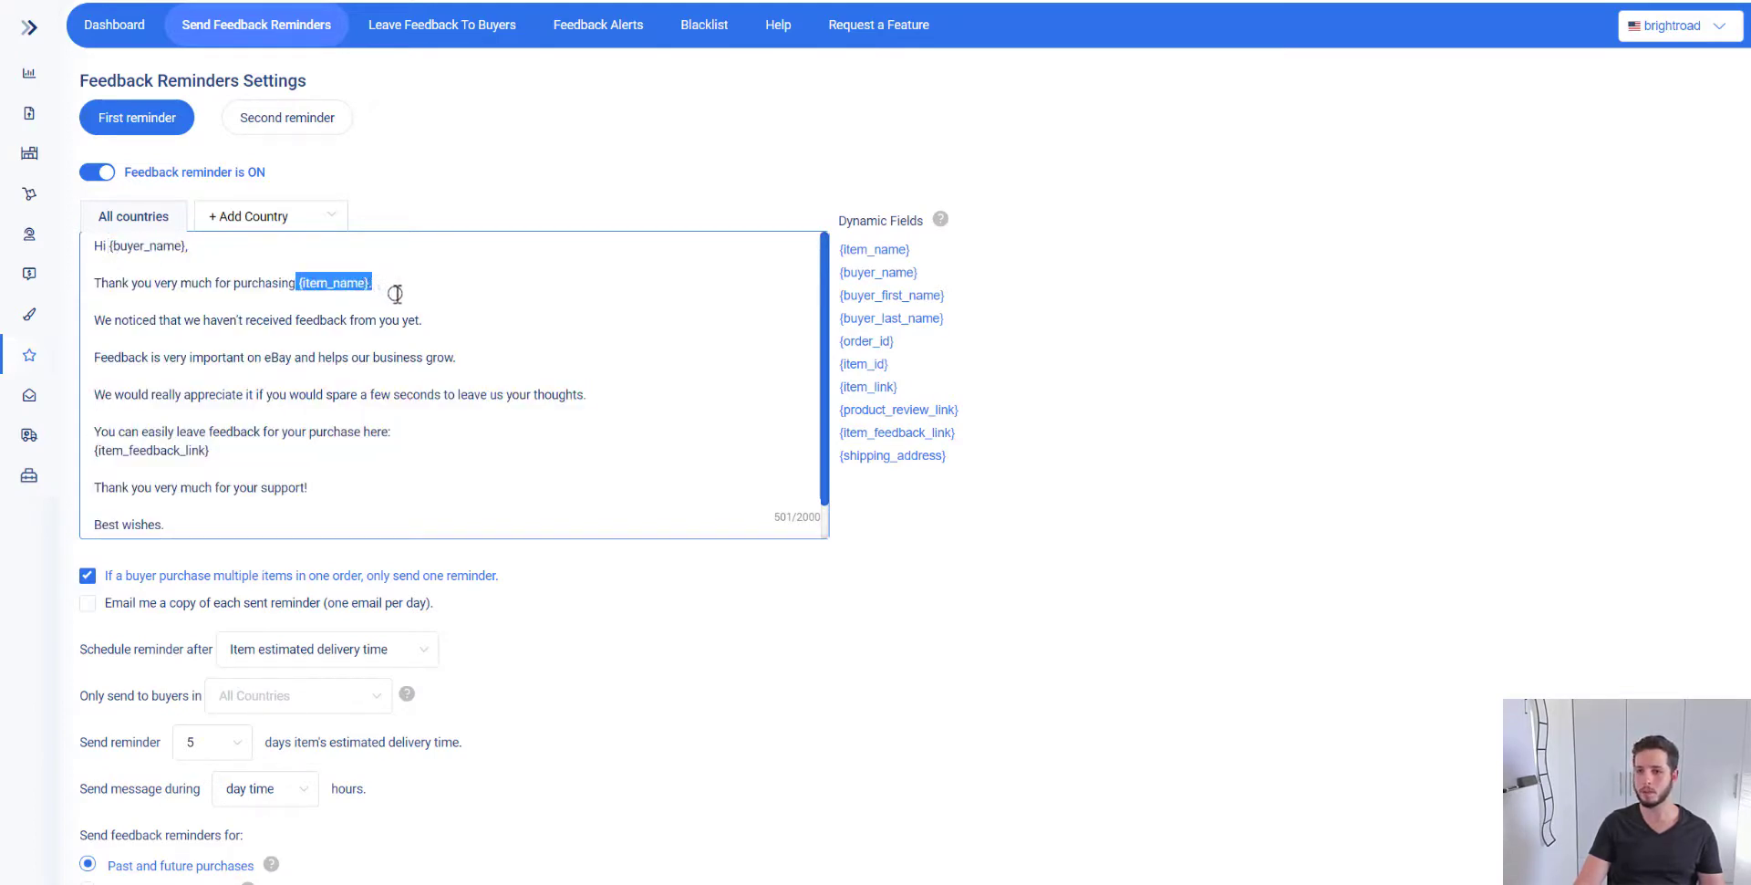
pyautogui.click(403, 294)
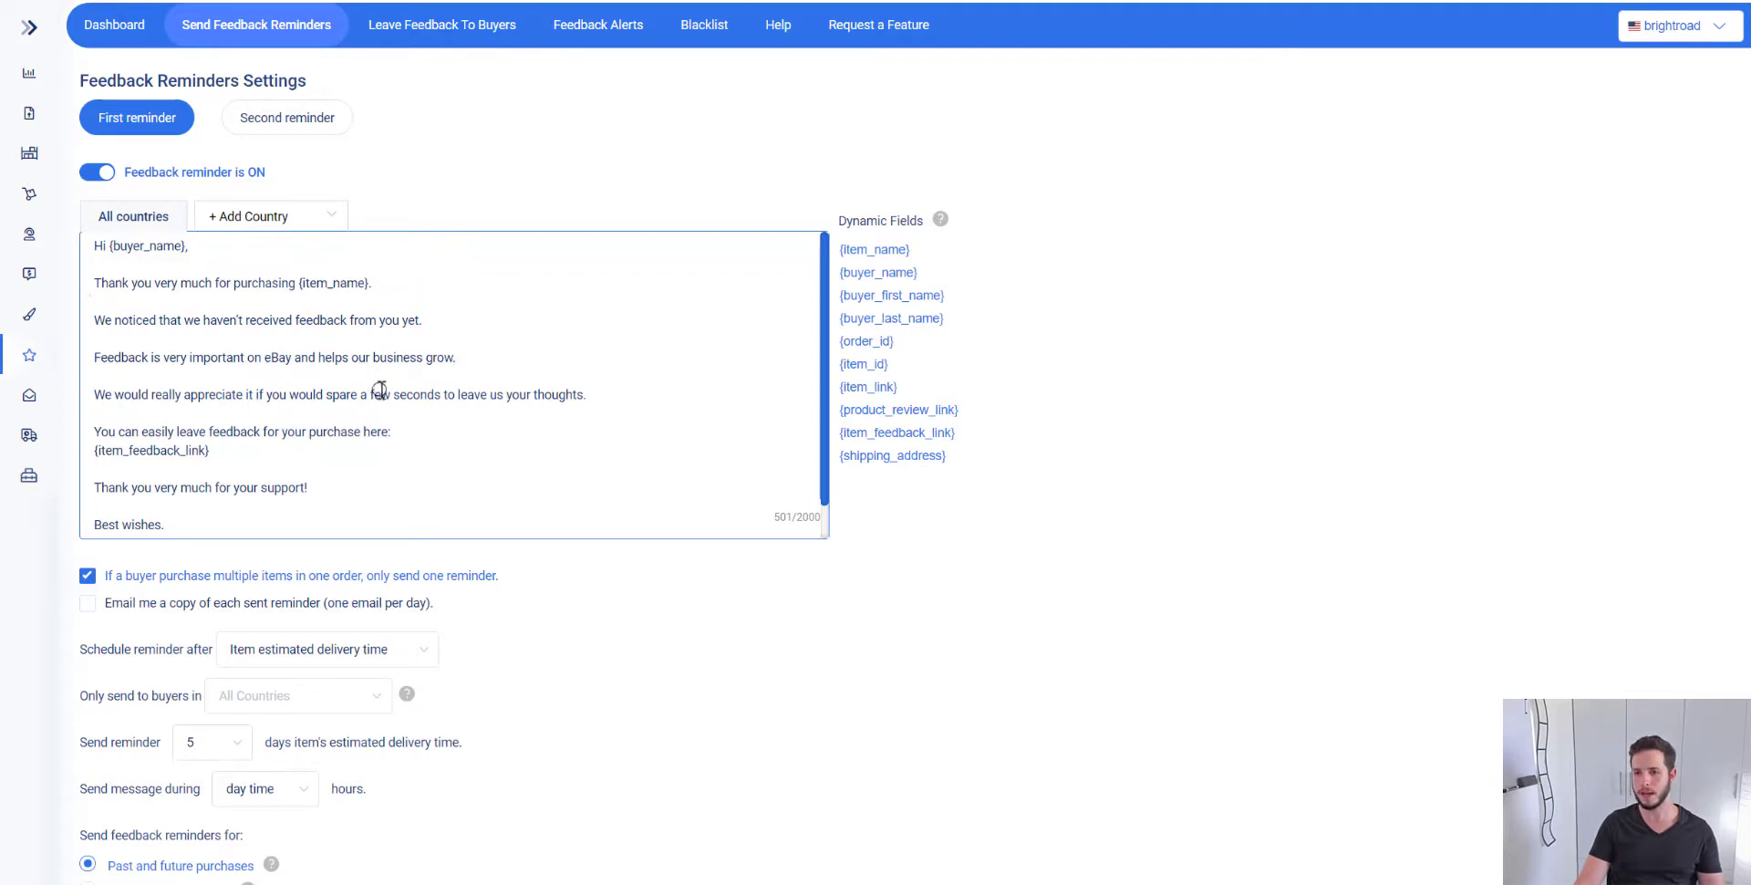
# Check which countries can be added for a country-specific version of the reminder message
pyautogui.click(340, 219)
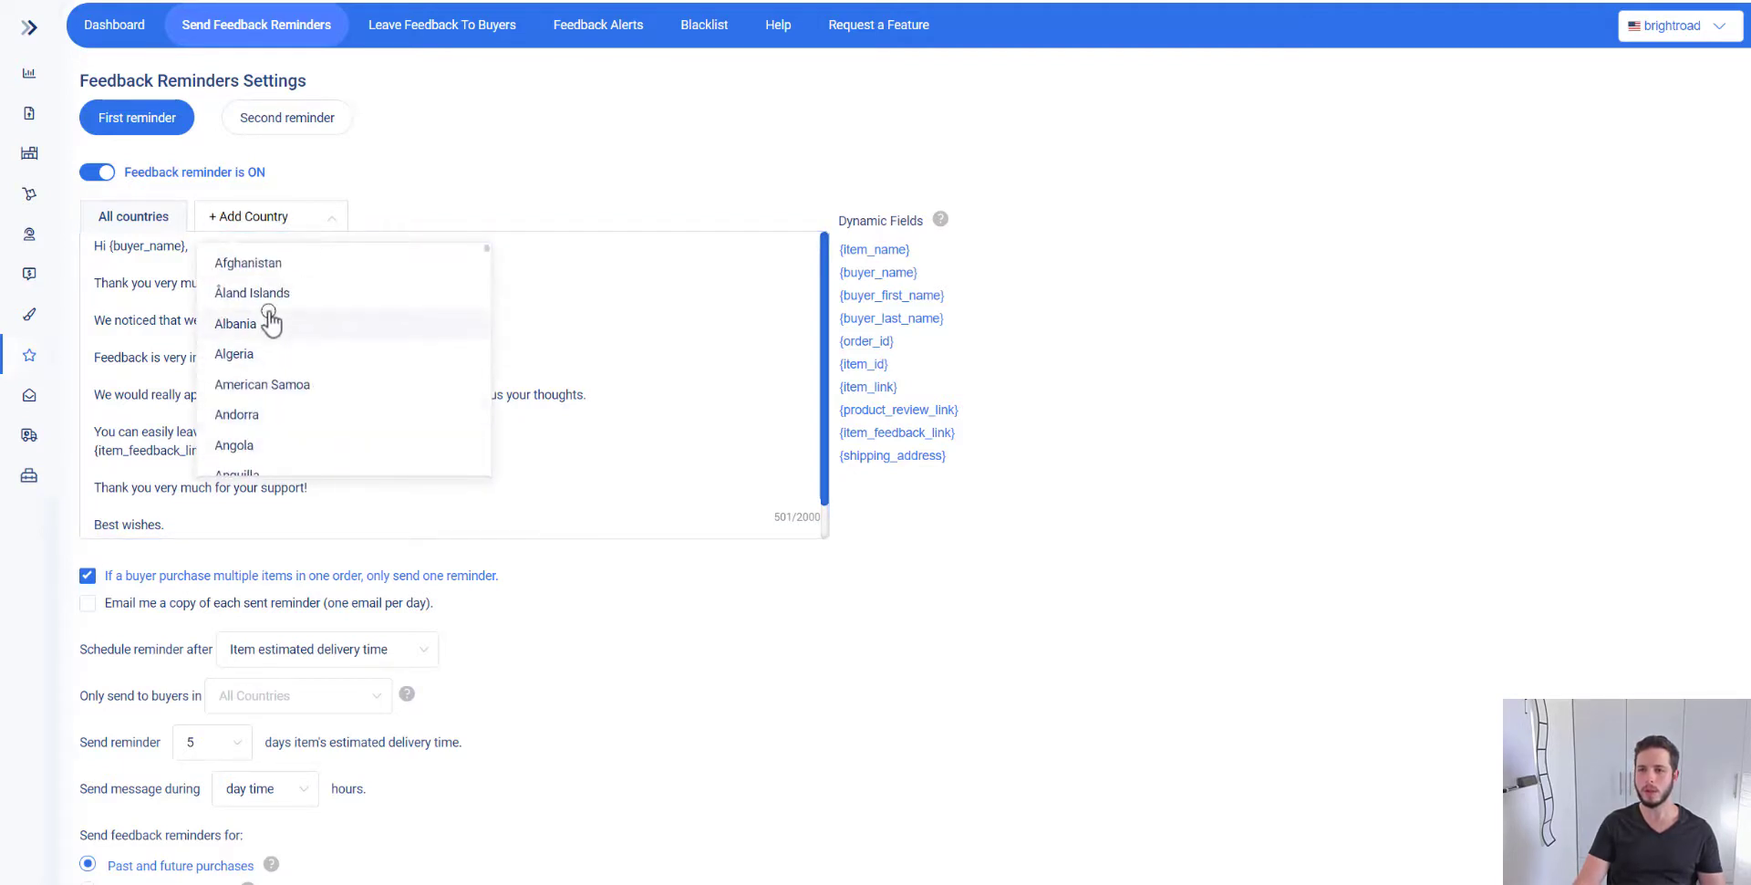
pyautogui.click(134, 296)
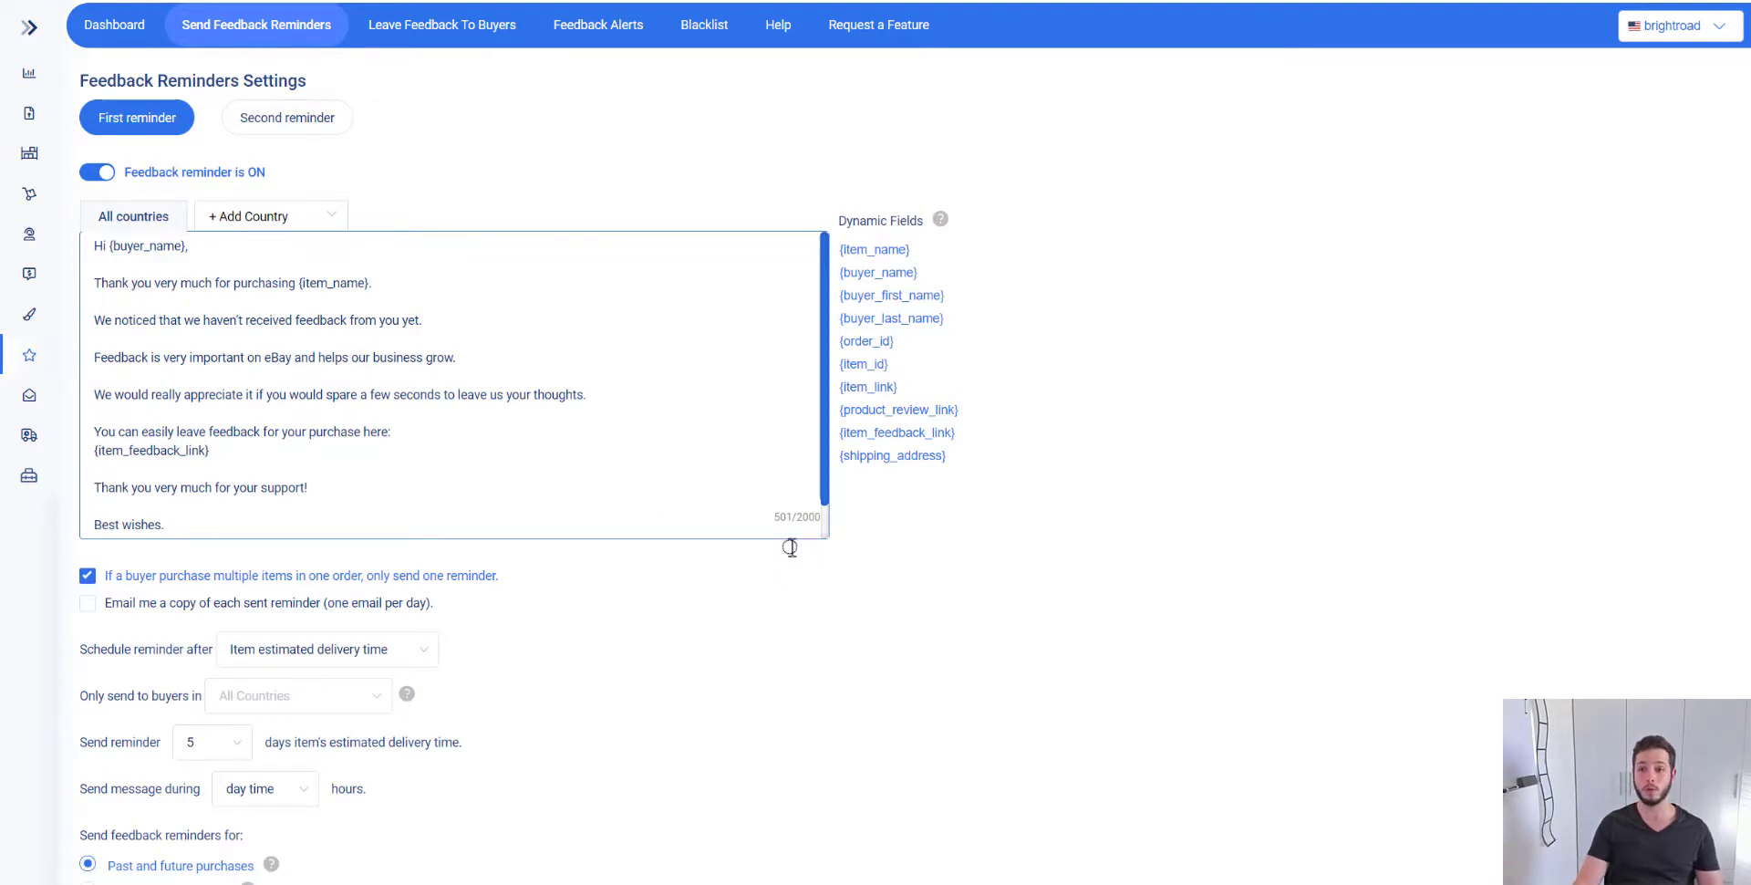
pyautogui.click(841, 588)
# Review the scheduling choices and schedule the first reminder after "Item was purchased"
pyautogui.scroll(-1, 511, 483)
pyautogui.scroll(-1, 554, 552)
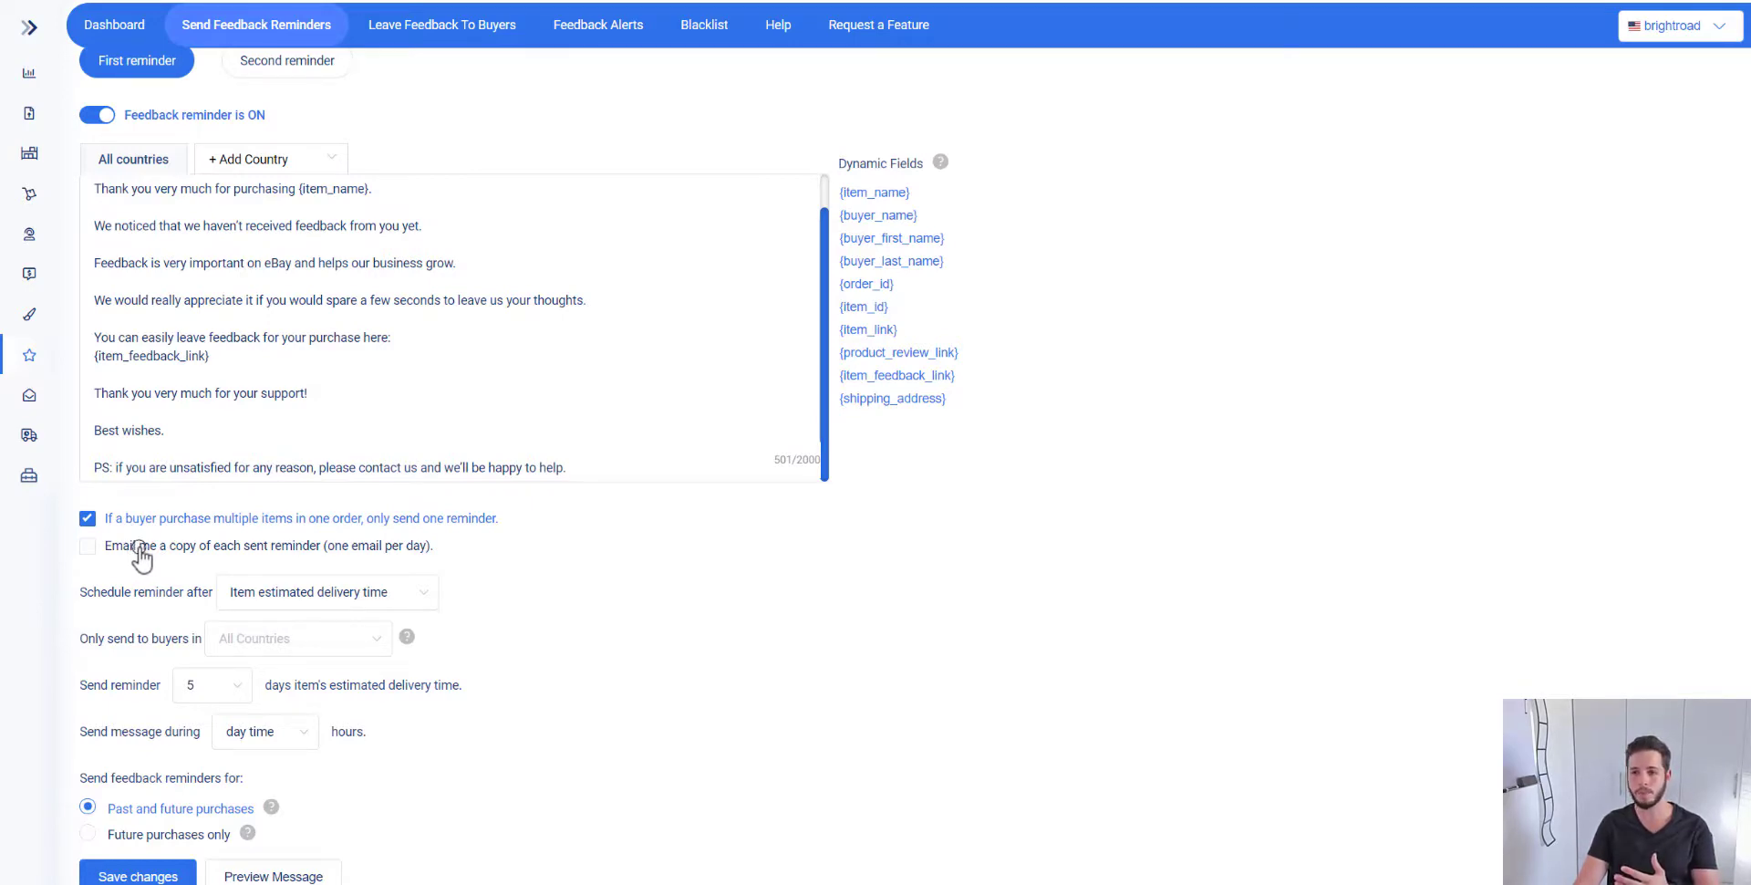
pyautogui.moveTo(94, 593); pyautogui.dragTo(164, 595)
pyautogui.click(167, 597)
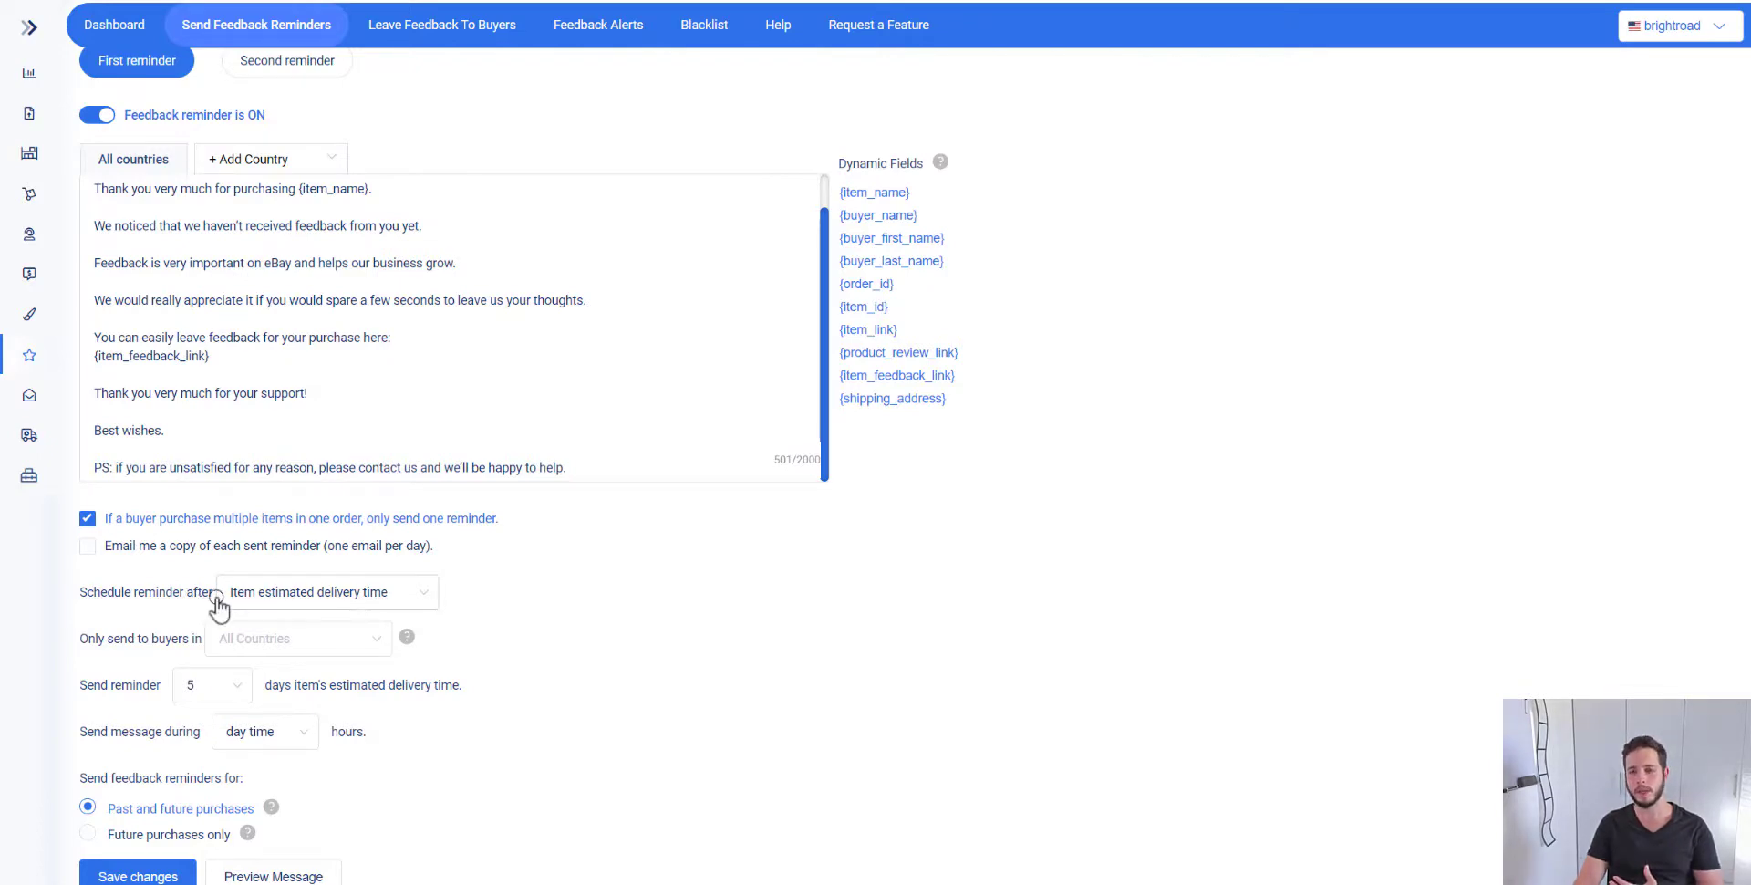
pyautogui.click(349, 598)
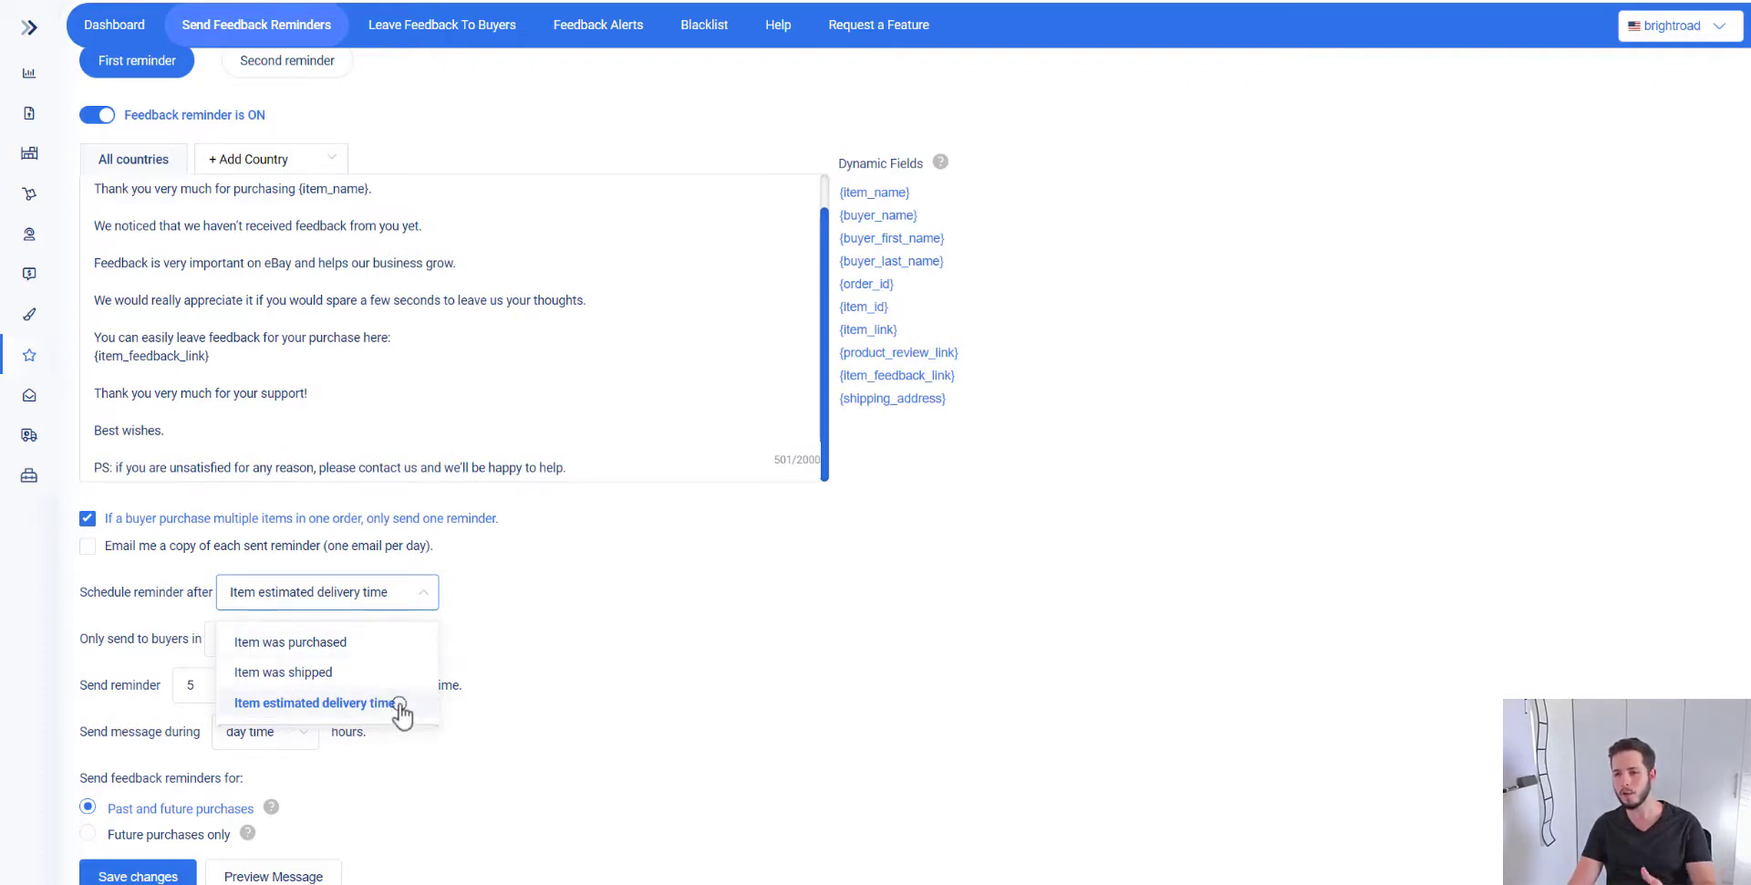
pyautogui.click(489, 642)
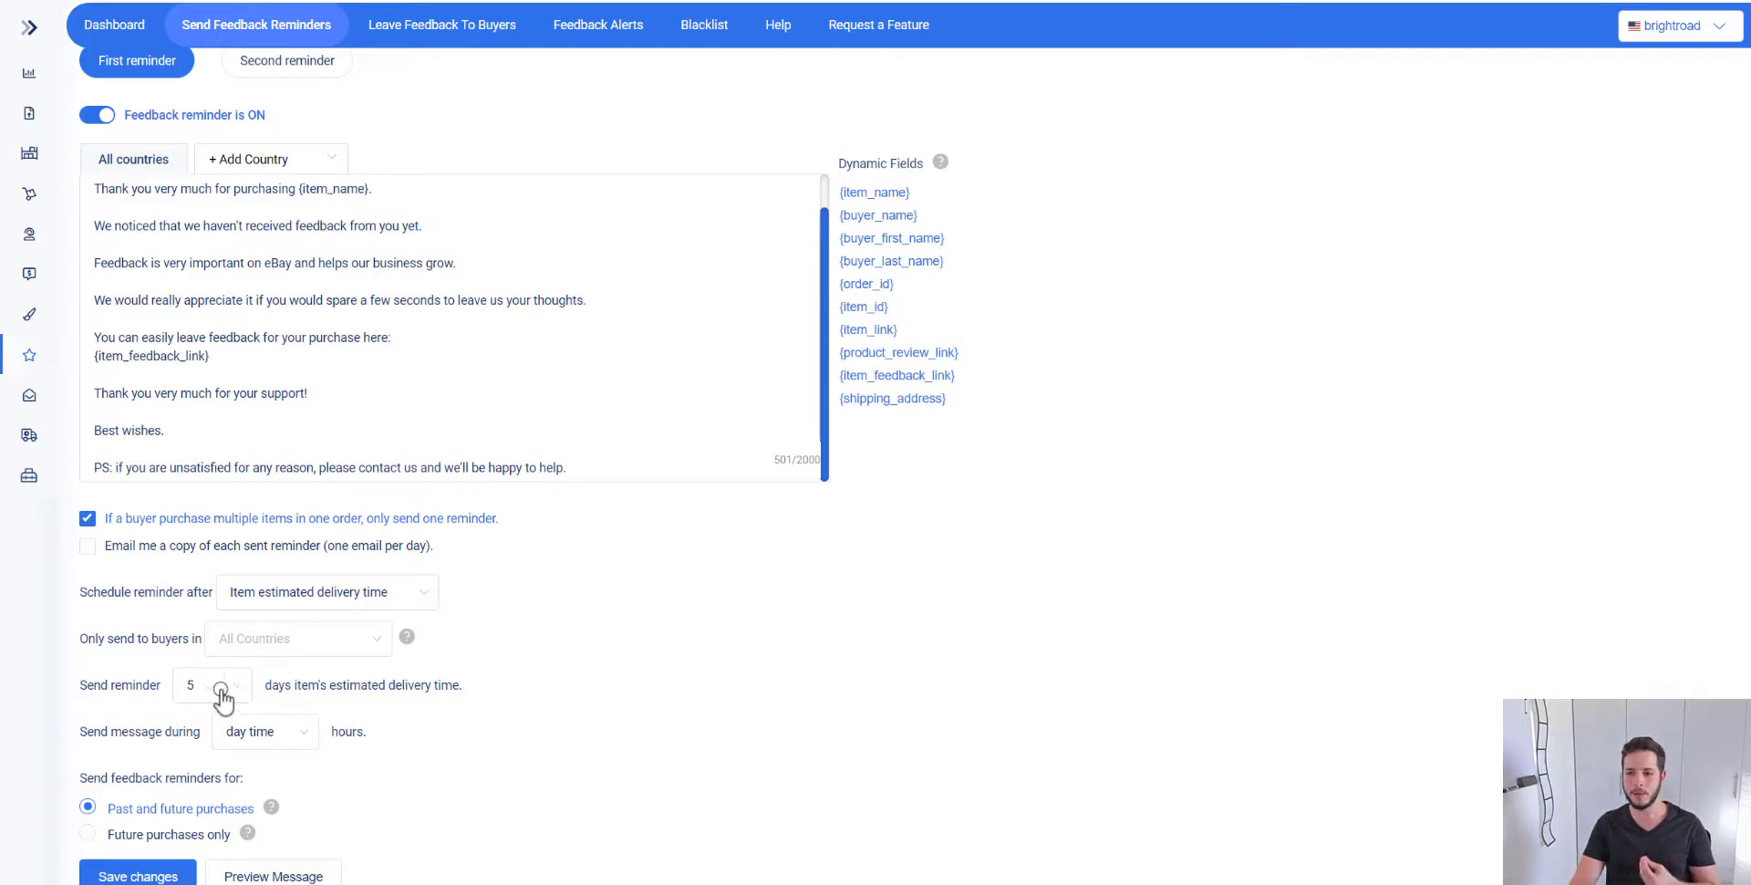
pyautogui.click(417, 595)
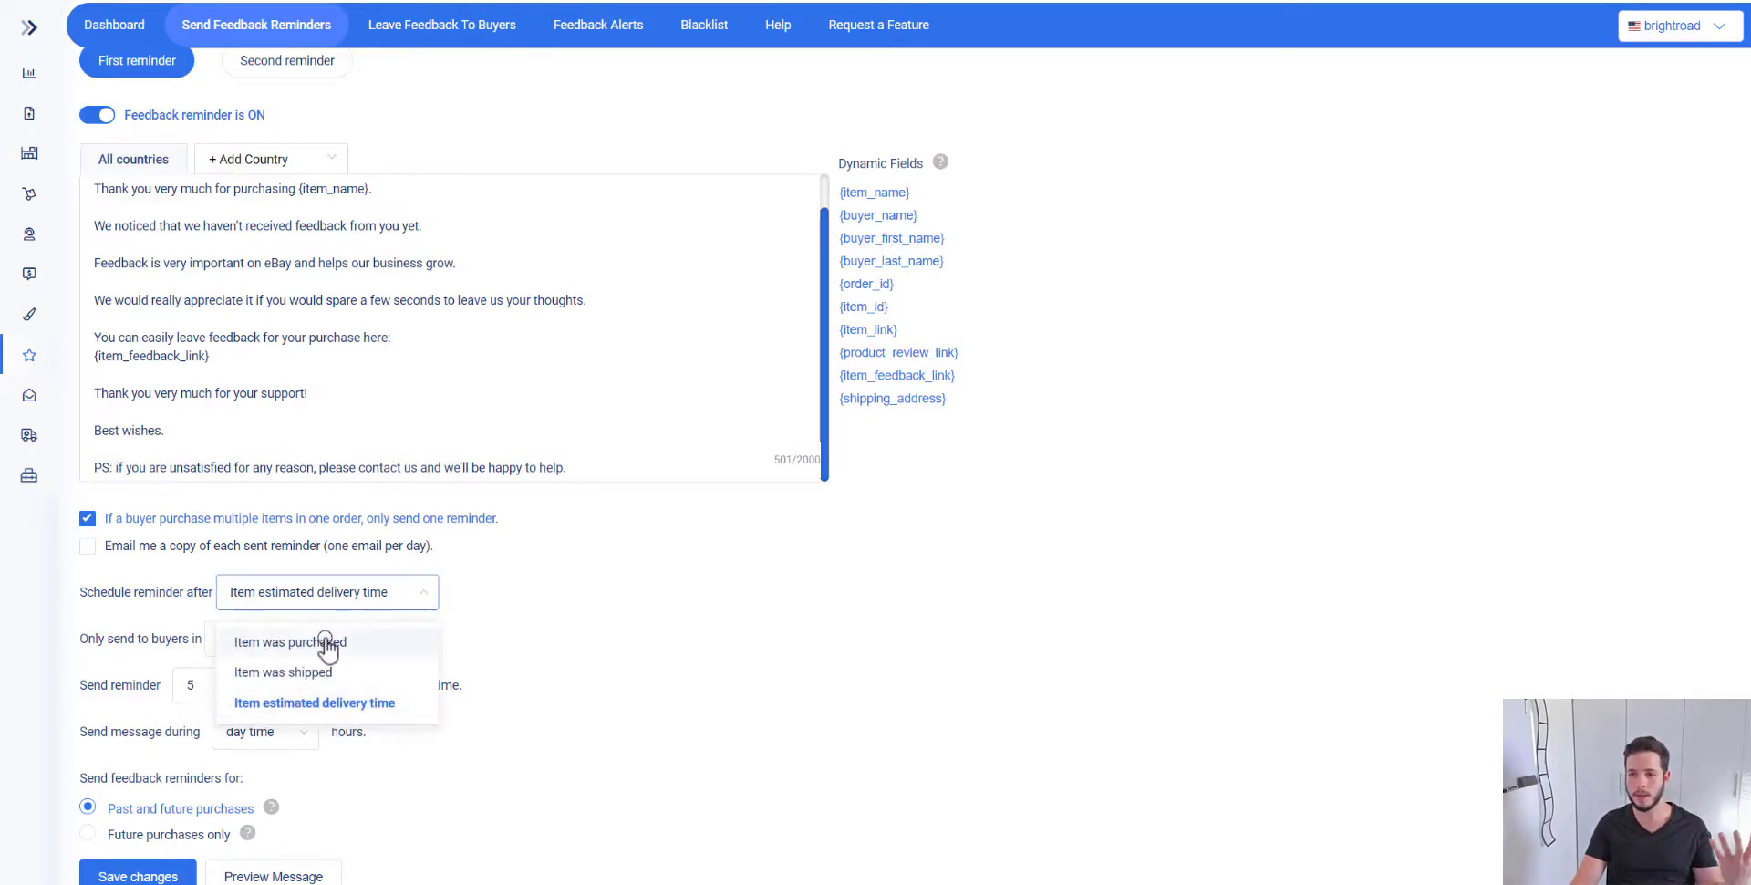
pyautogui.click(257, 655)
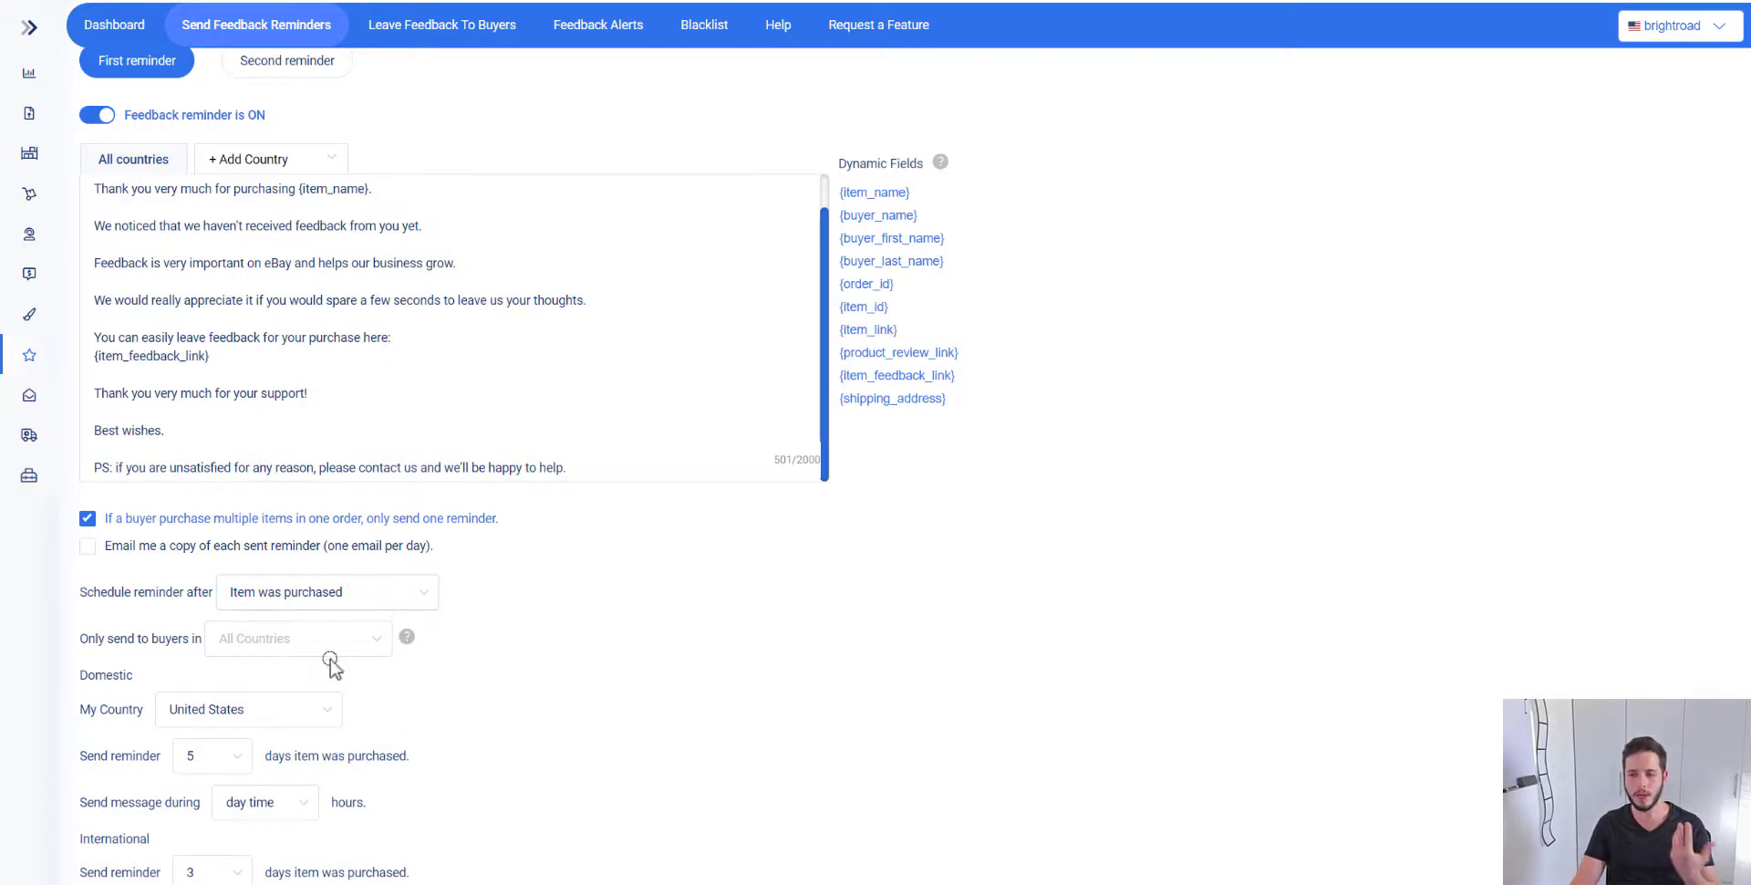
# Examine the domestic reminder settings, including the choices for the seller's own country
pyautogui.scroll(-1, 517, 600)
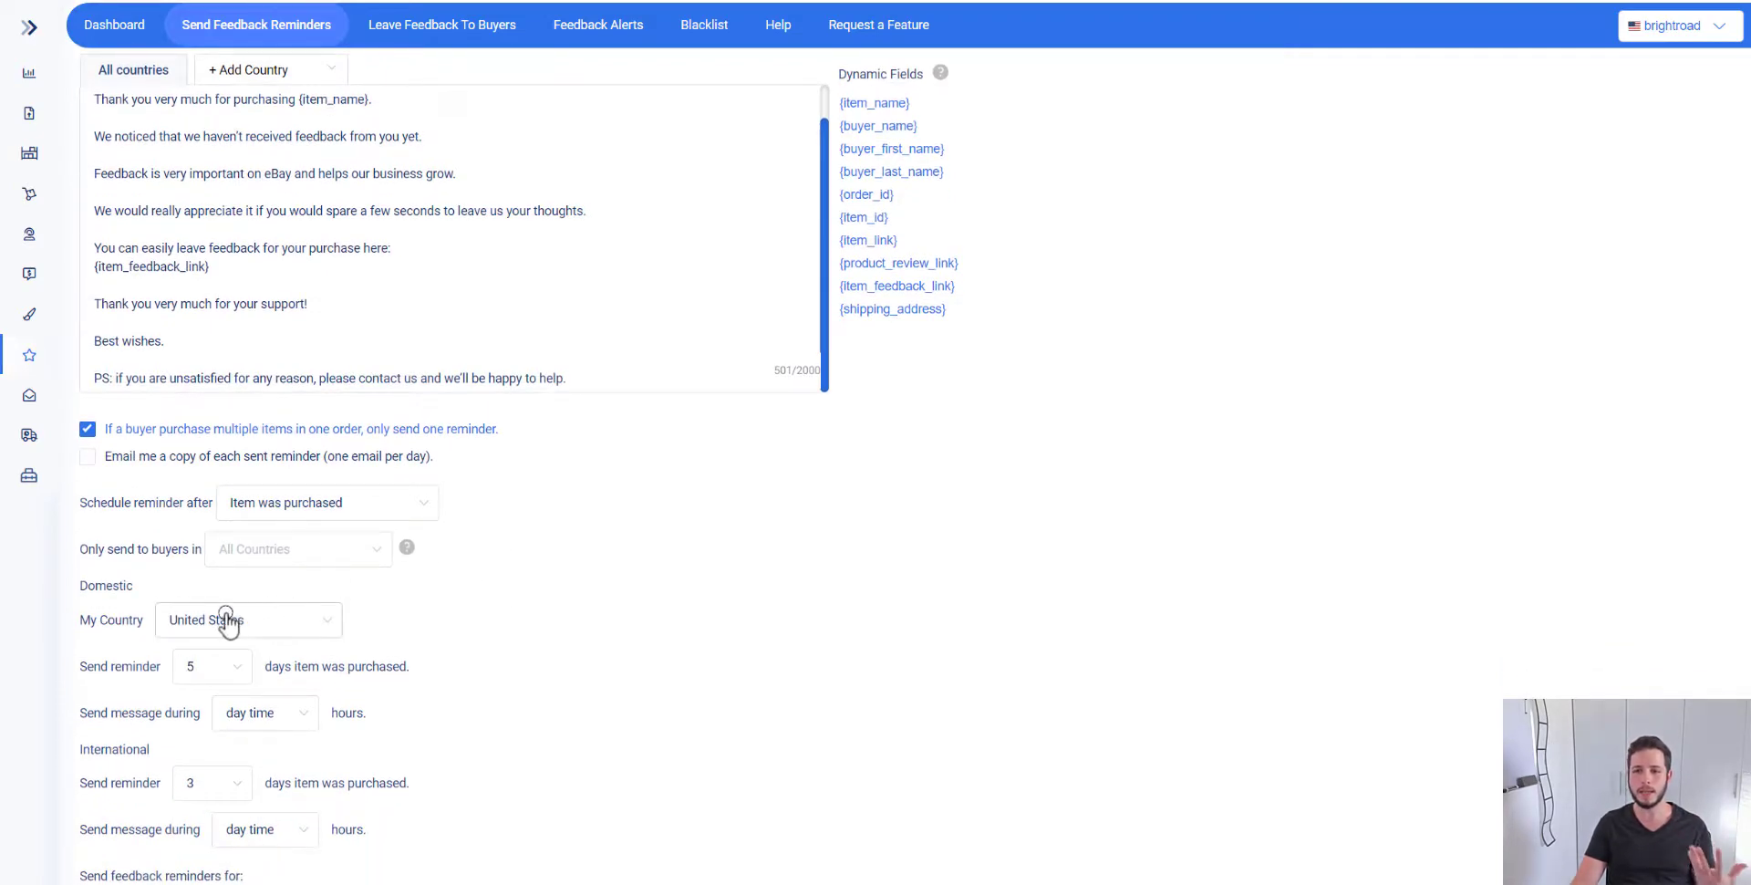
pyautogui.doubleClick(113, 582)
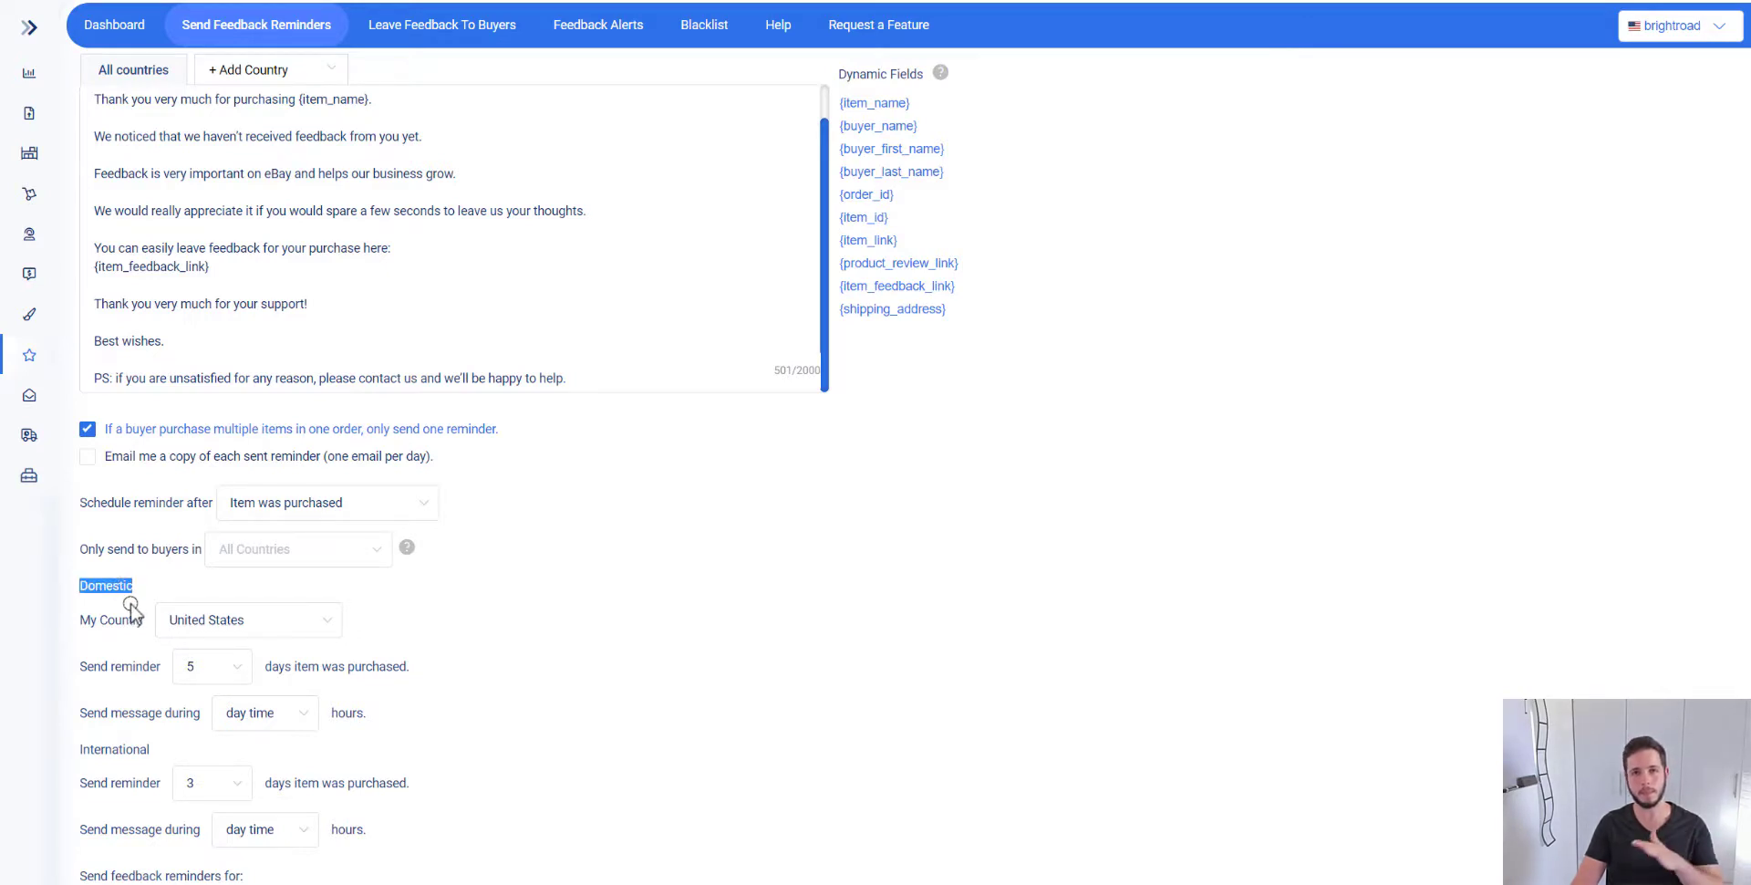
pyautogui.click(151, 587)
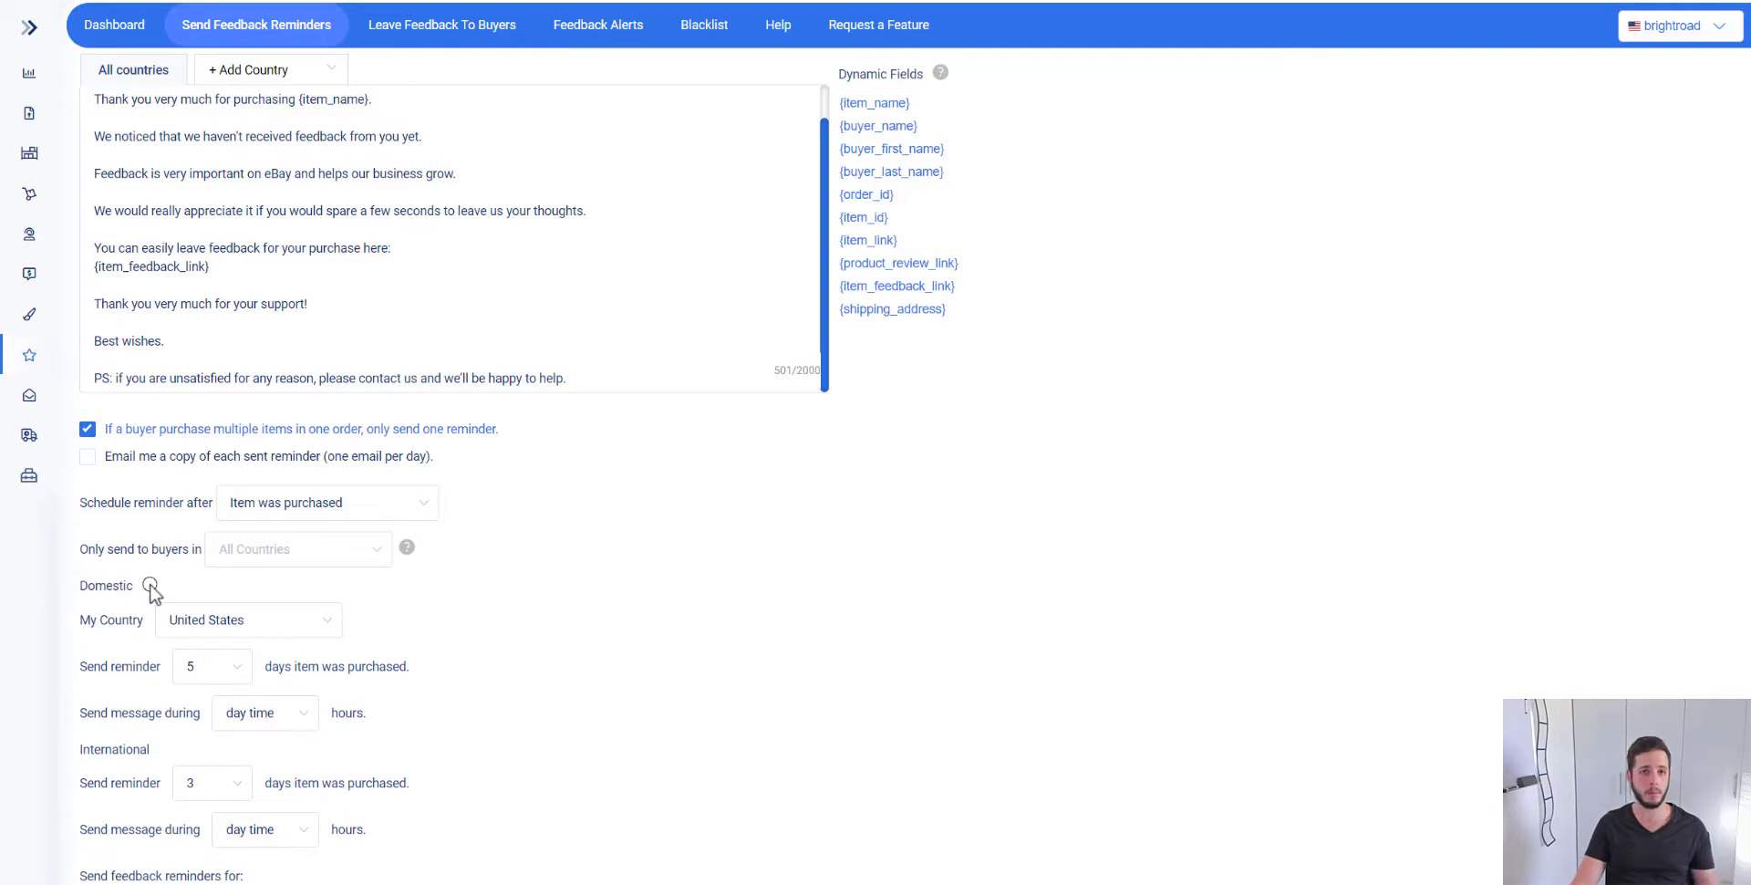
pyautogui.click(184, 624)
pyautogui.click(435, 618)
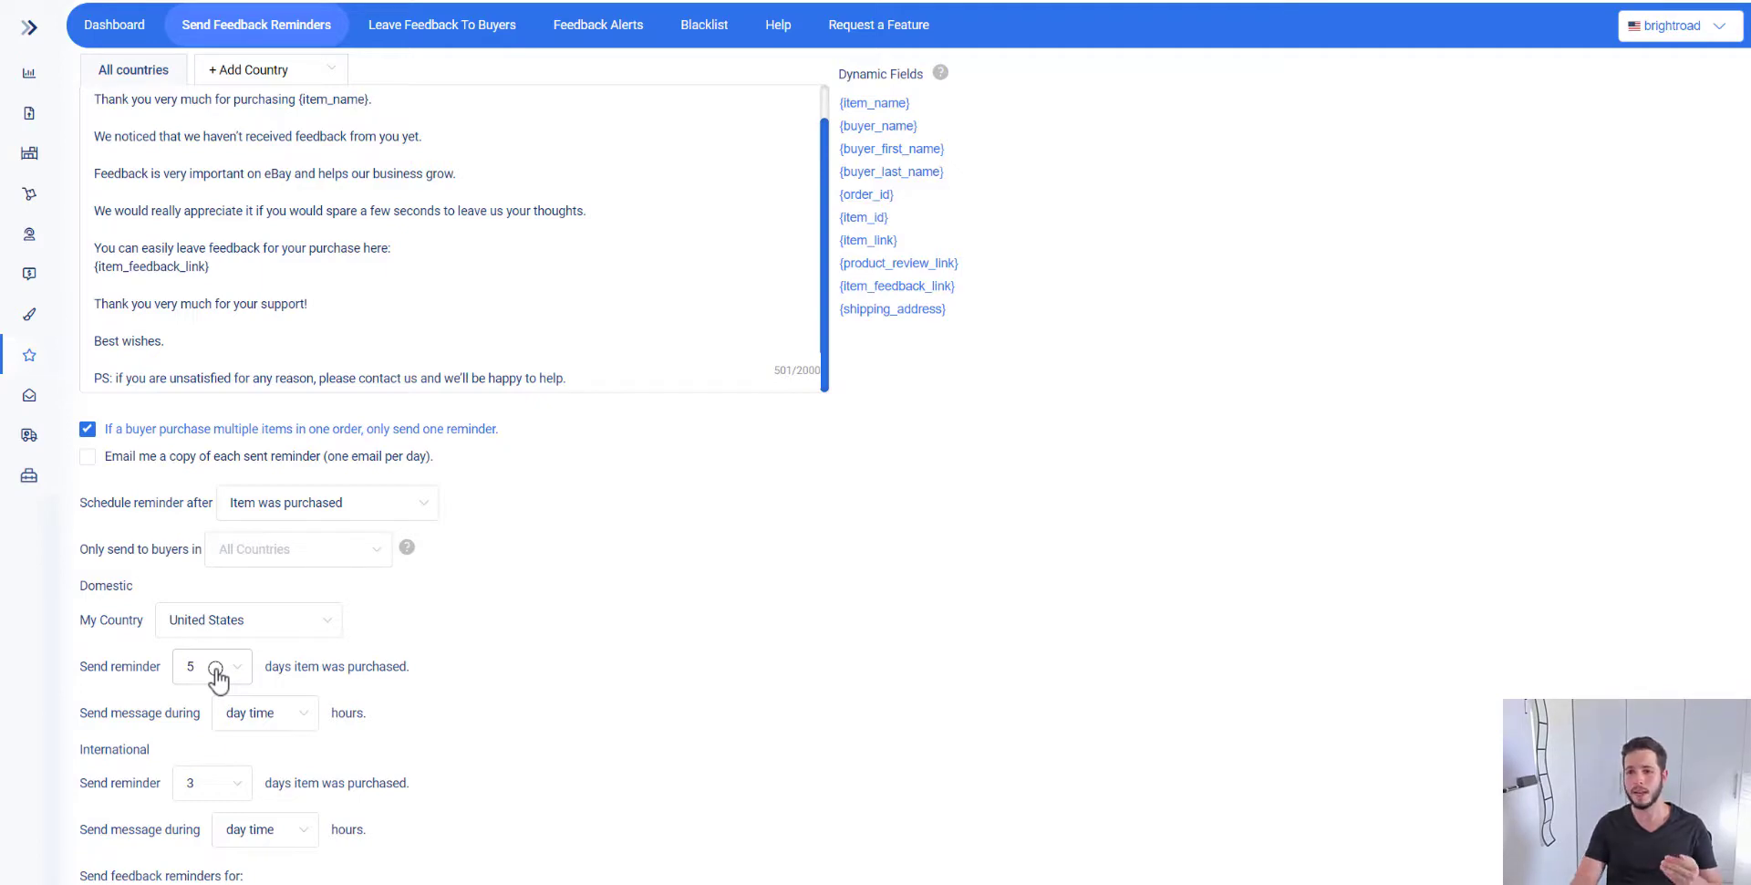
# Set the international reminder to be sent 38 days after the item was purchased
pyautogui.scroll(-1, 501, 696)
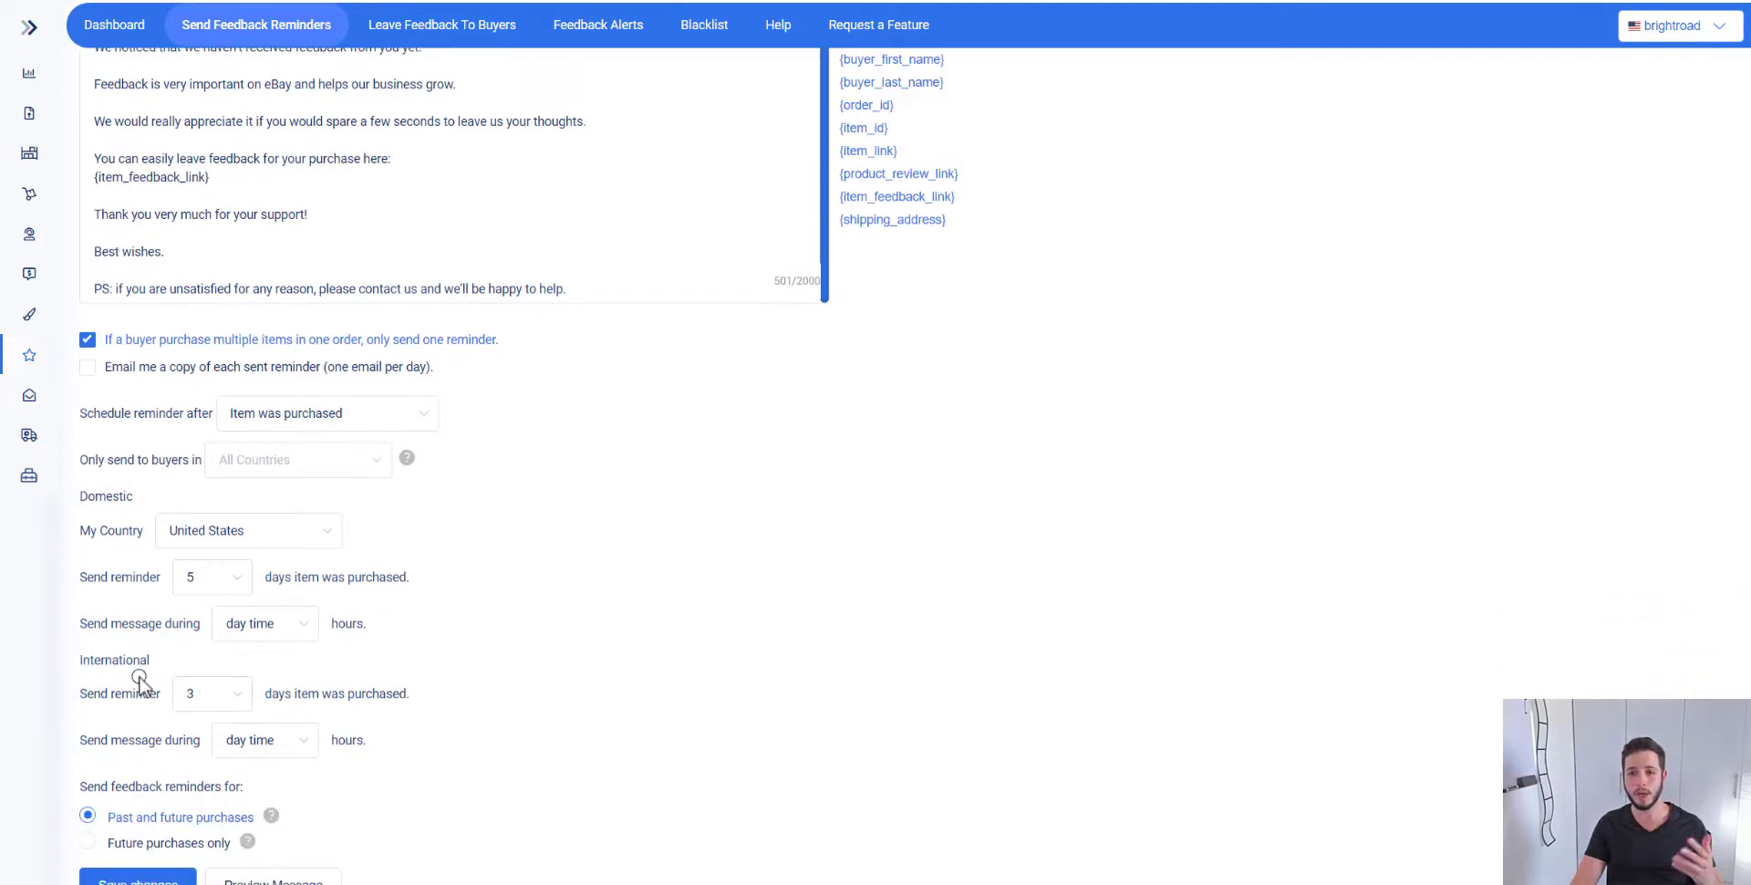
pyautogui.click(211, 702)
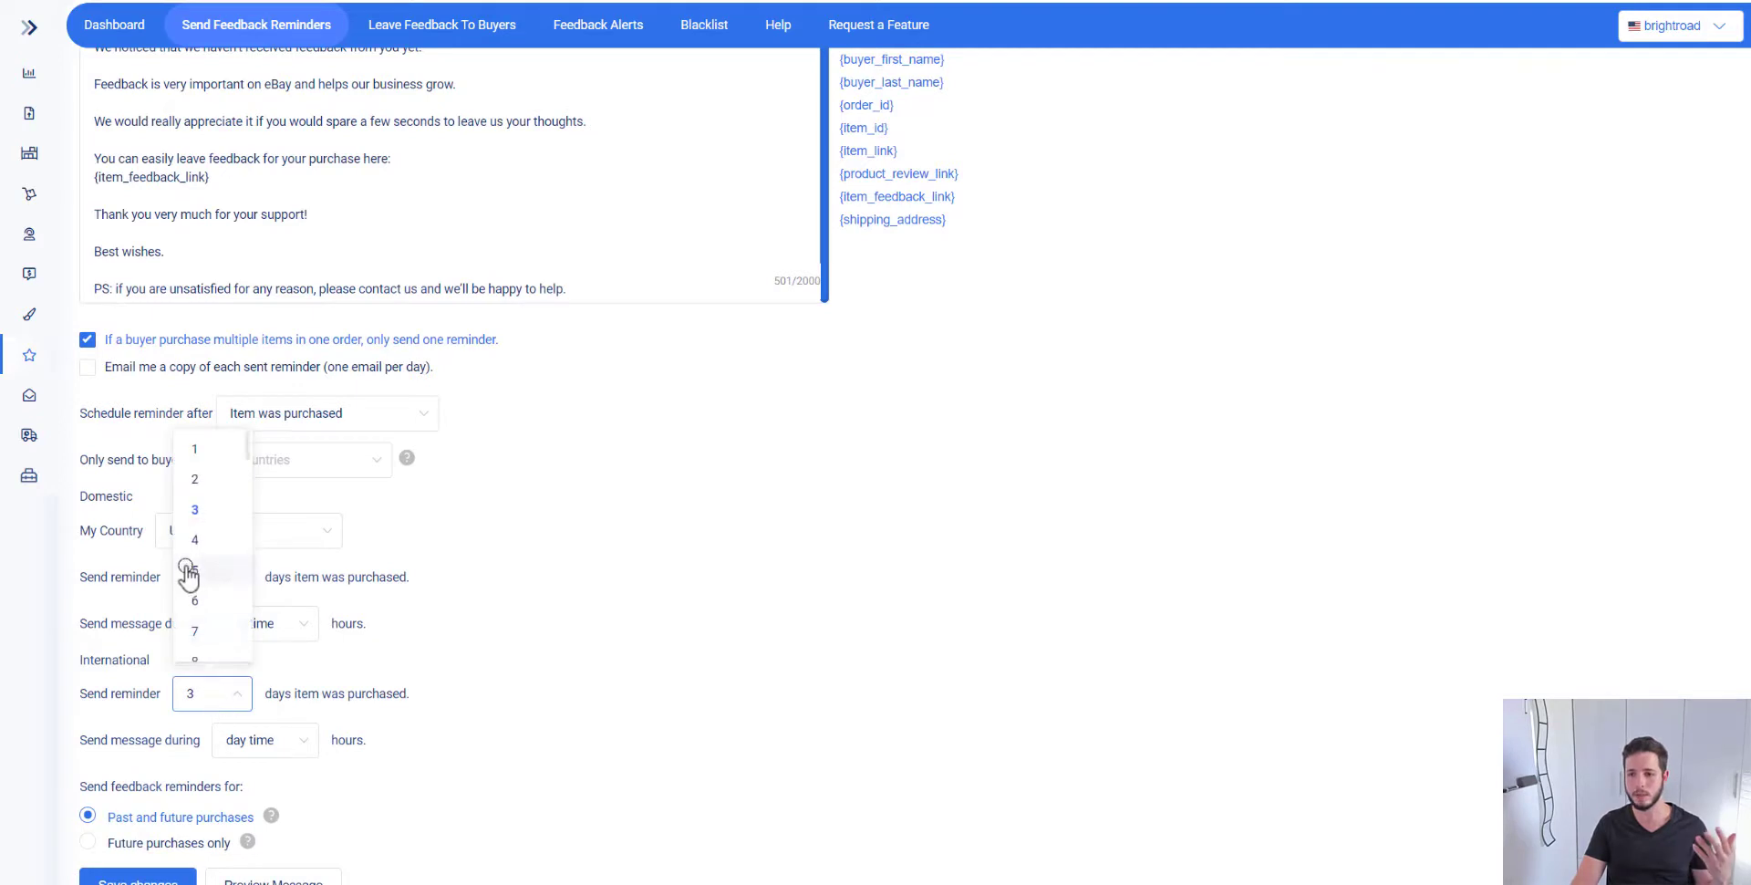
pyautogui.scroll(-5, 206, 575)
pyautogui.scroll(-3, 211, 580)
pyautogui.click(211, 584)
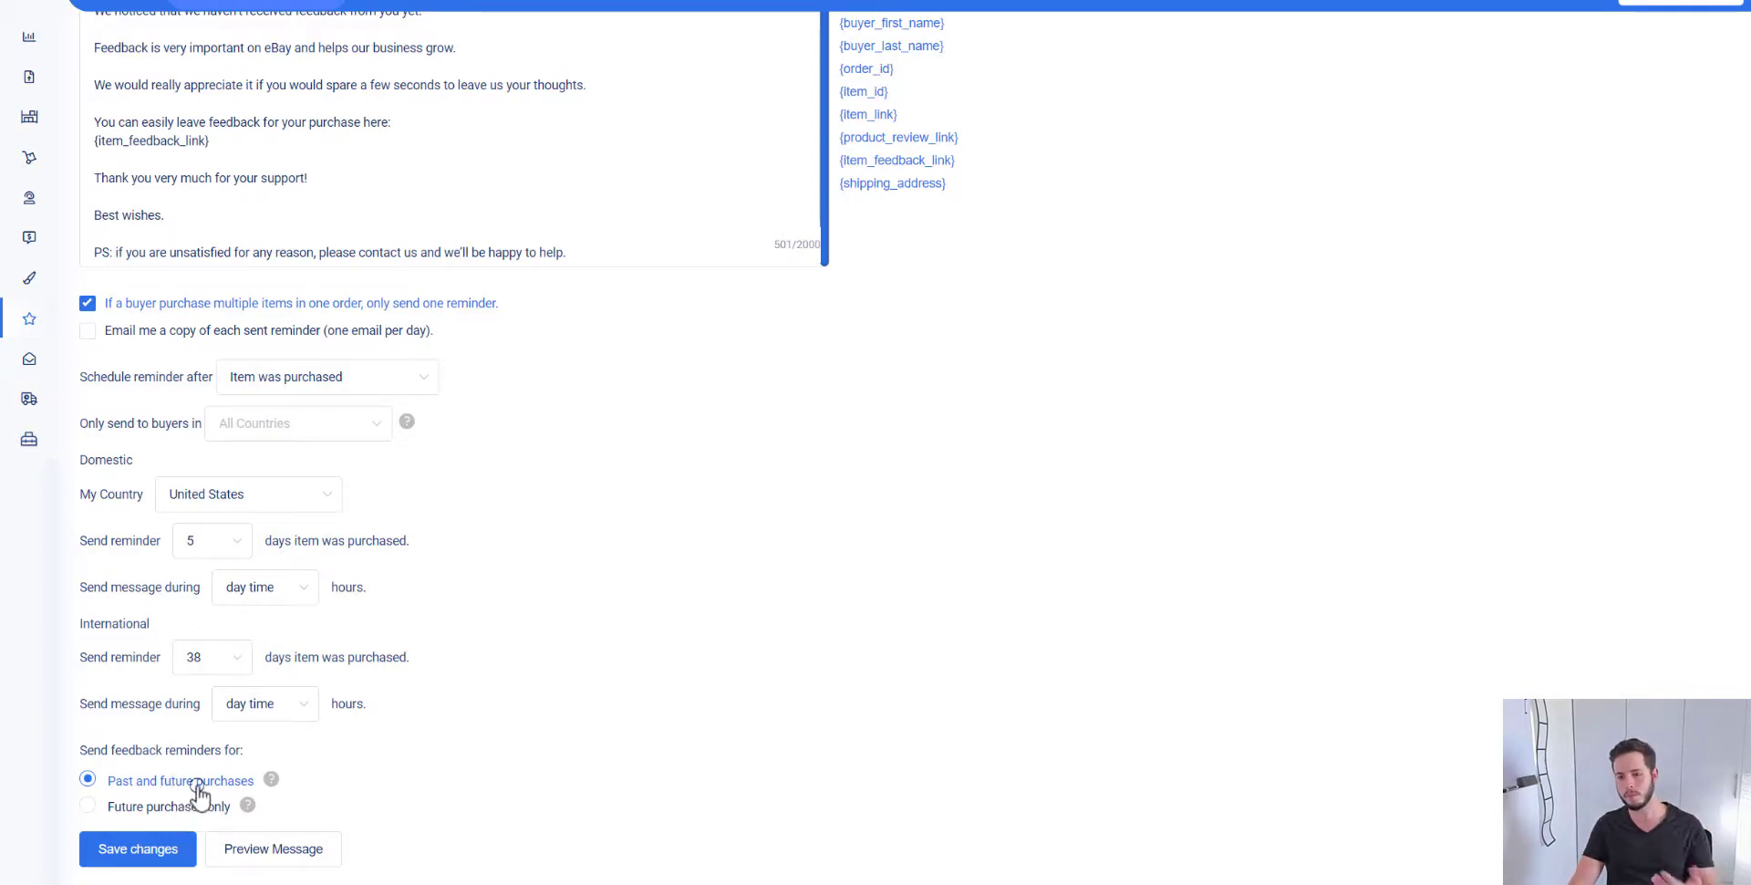
# Preview the feedback reminder message as the buyer receives it
pyautogui.click(335, 859)
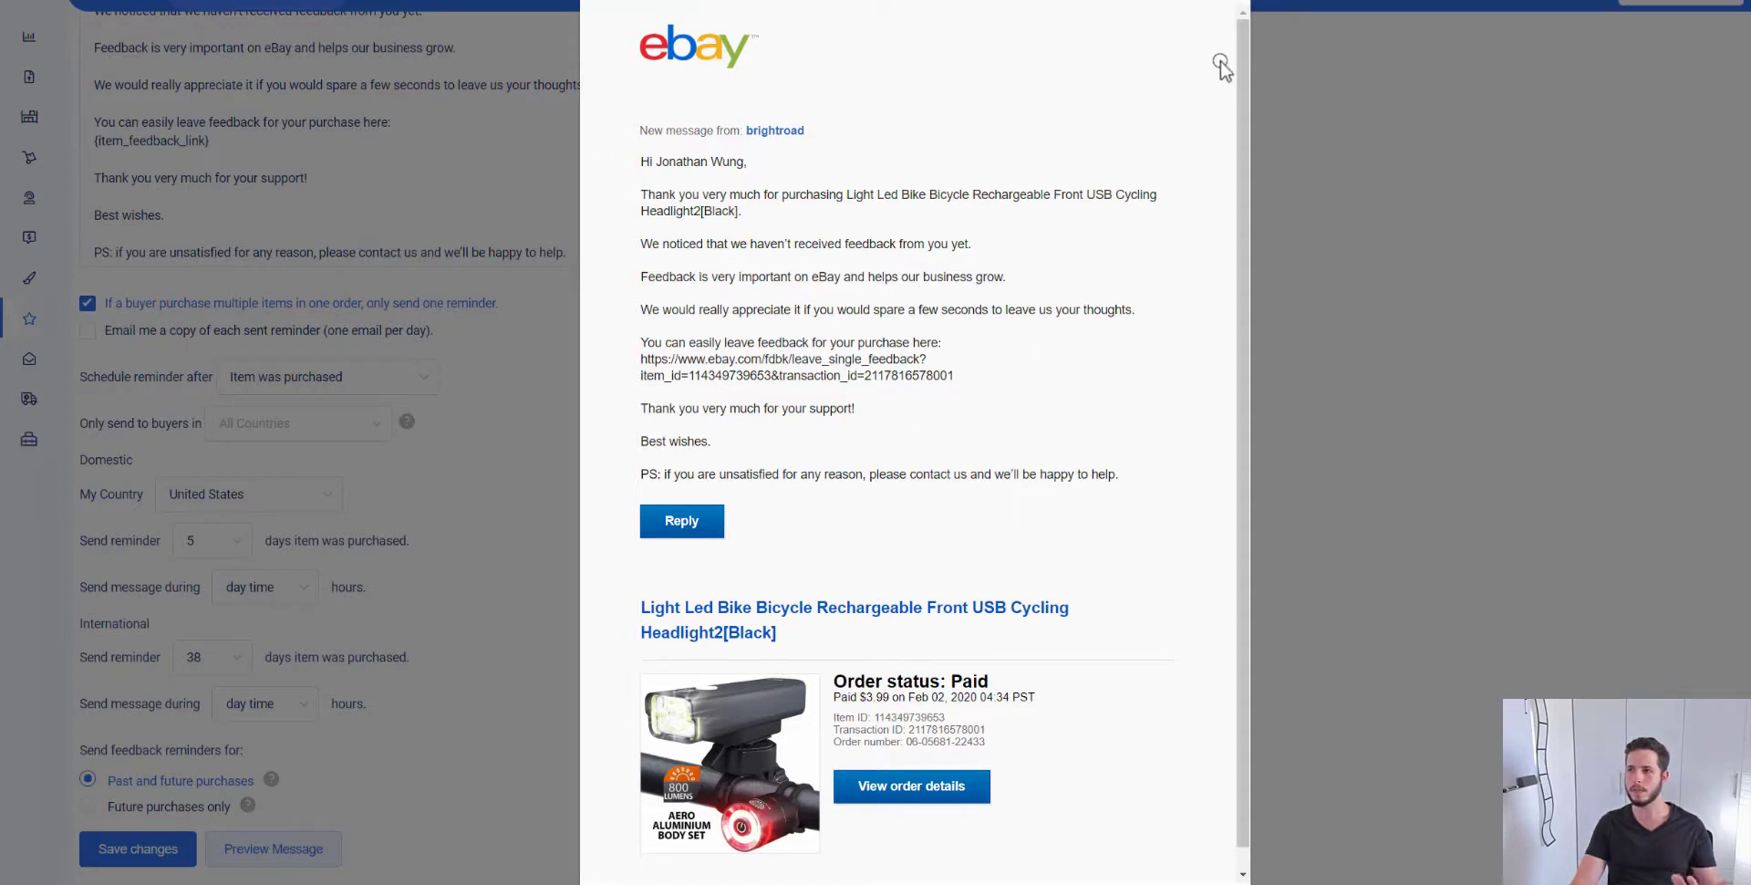
# Close the message preview and review when automatic feedback can be left for buyers
pyautogui.click(1222, 6)
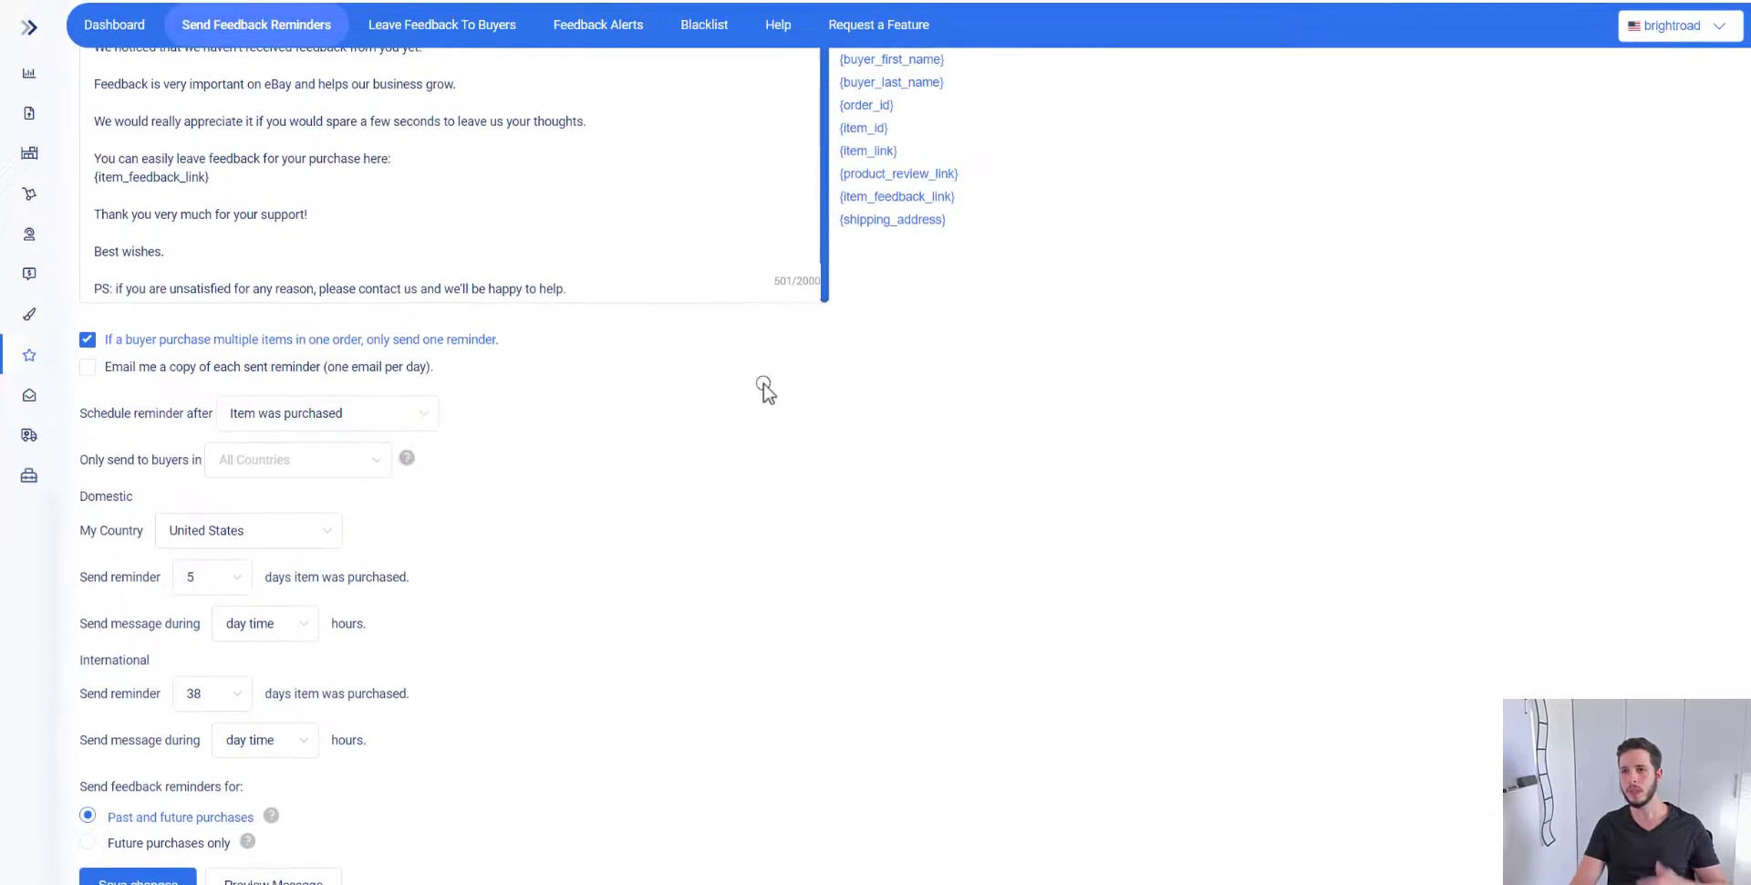
pyautogui.click(493, 41)
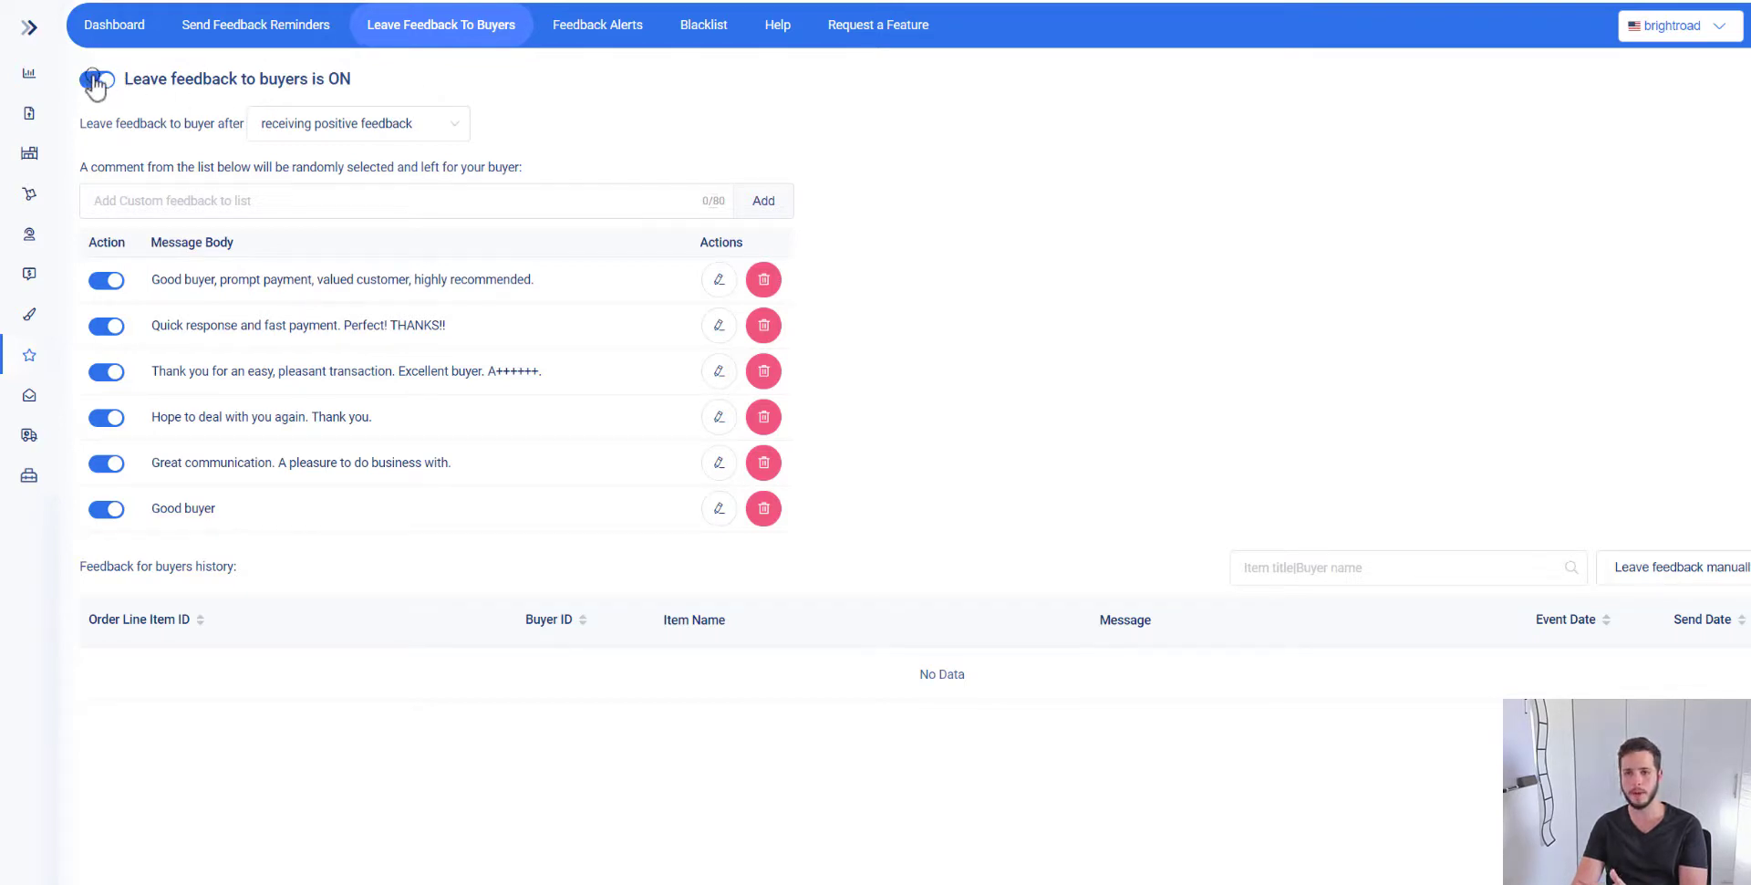
pyautogui.click(293, 123)
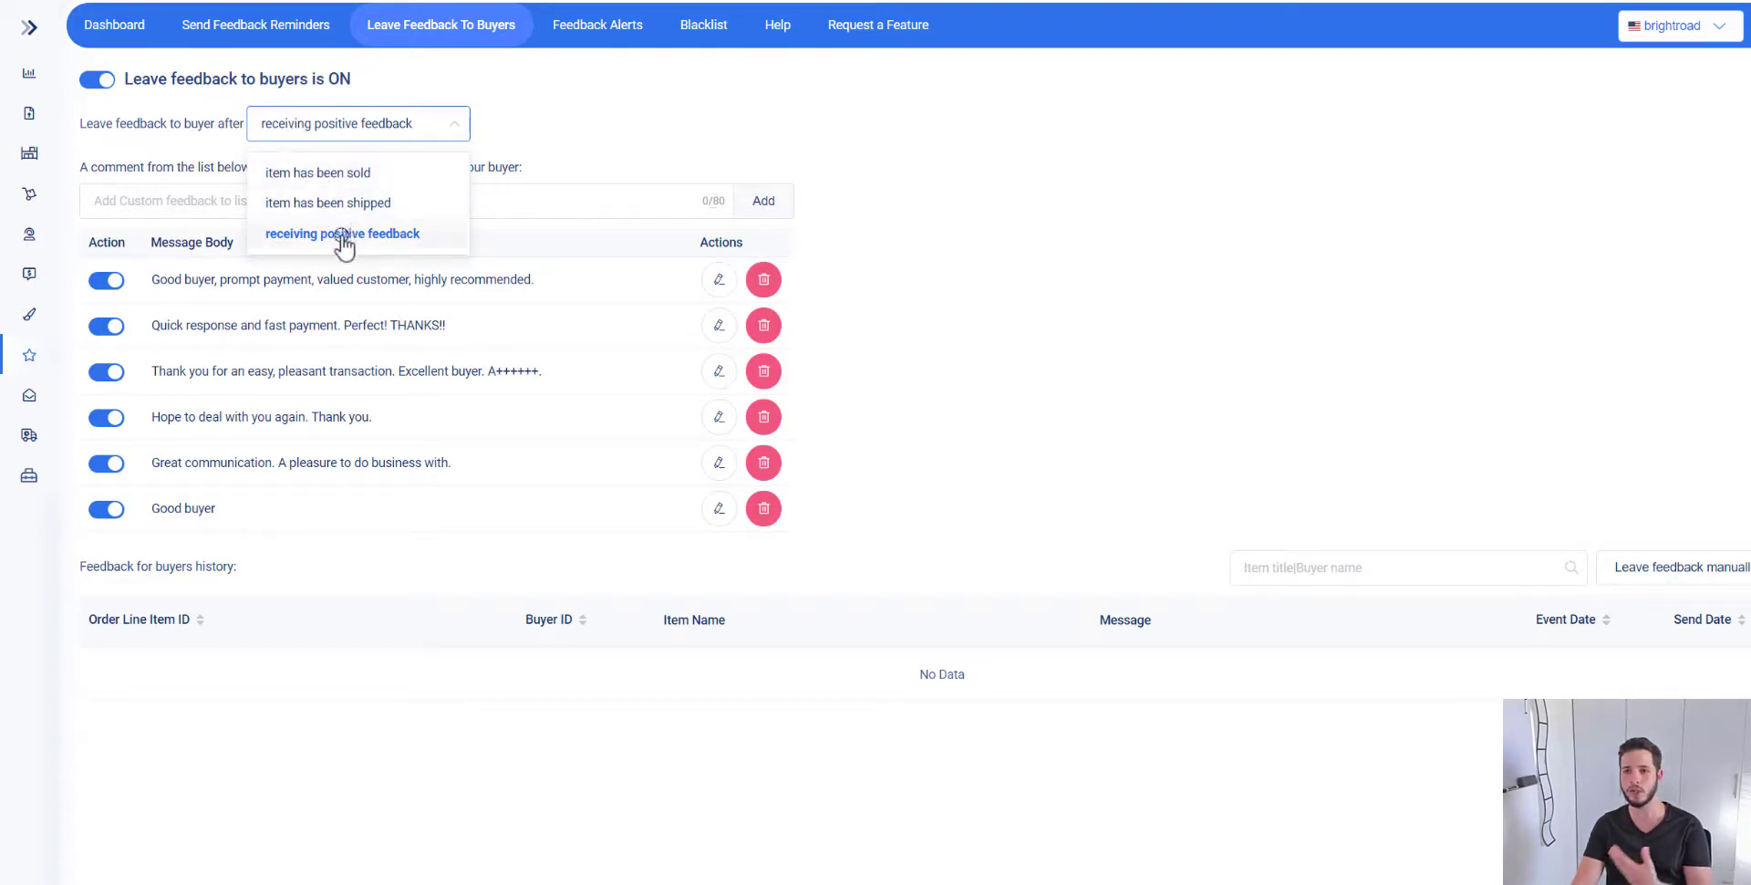
pyautogui.click(598, 145)
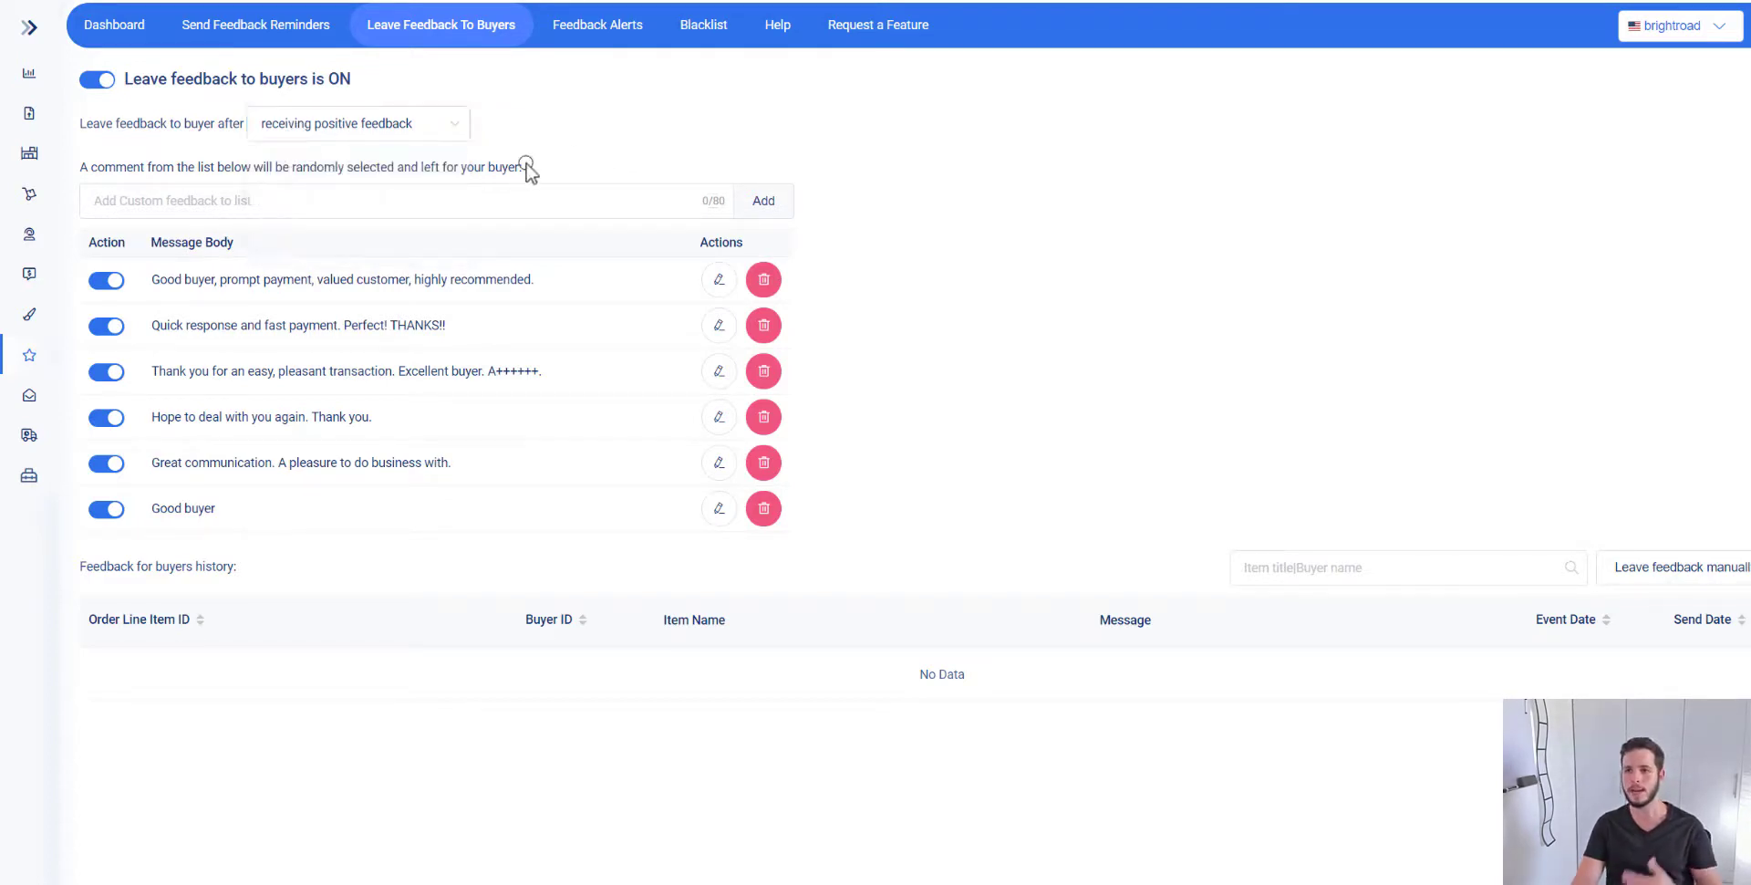
# Add the custom comment "good buyer thank you" to the list of feedback left for buyers
pyautogui.click(286, 199)
pyautogui.write('good buyer thank you')
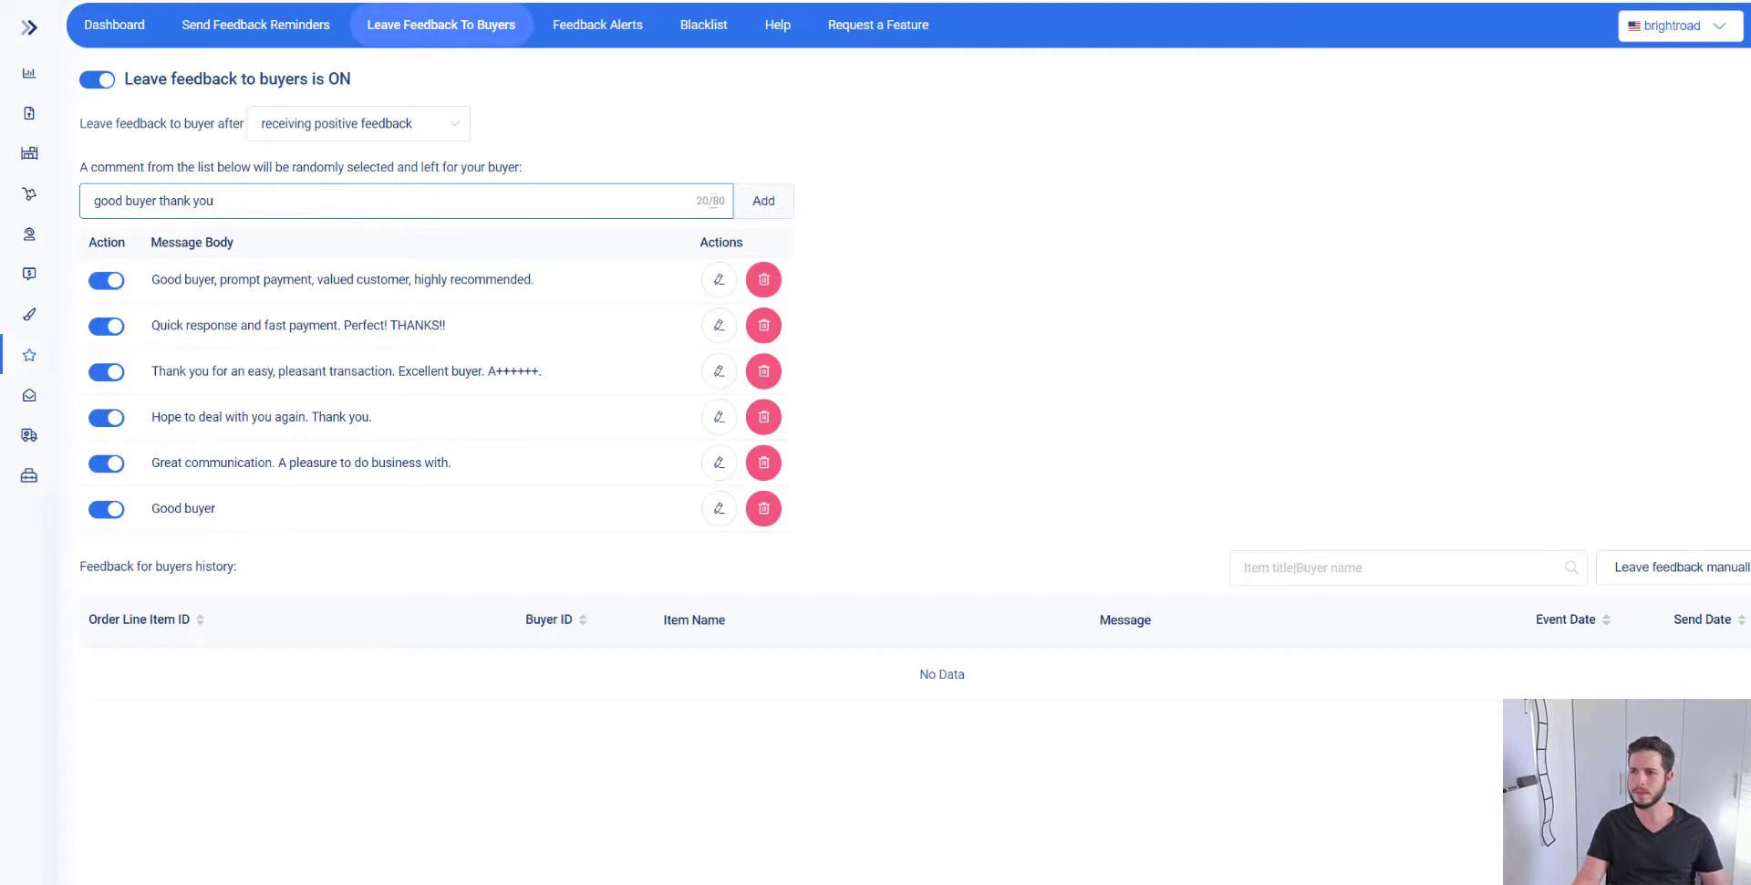
pyautogui.click(765, 203)
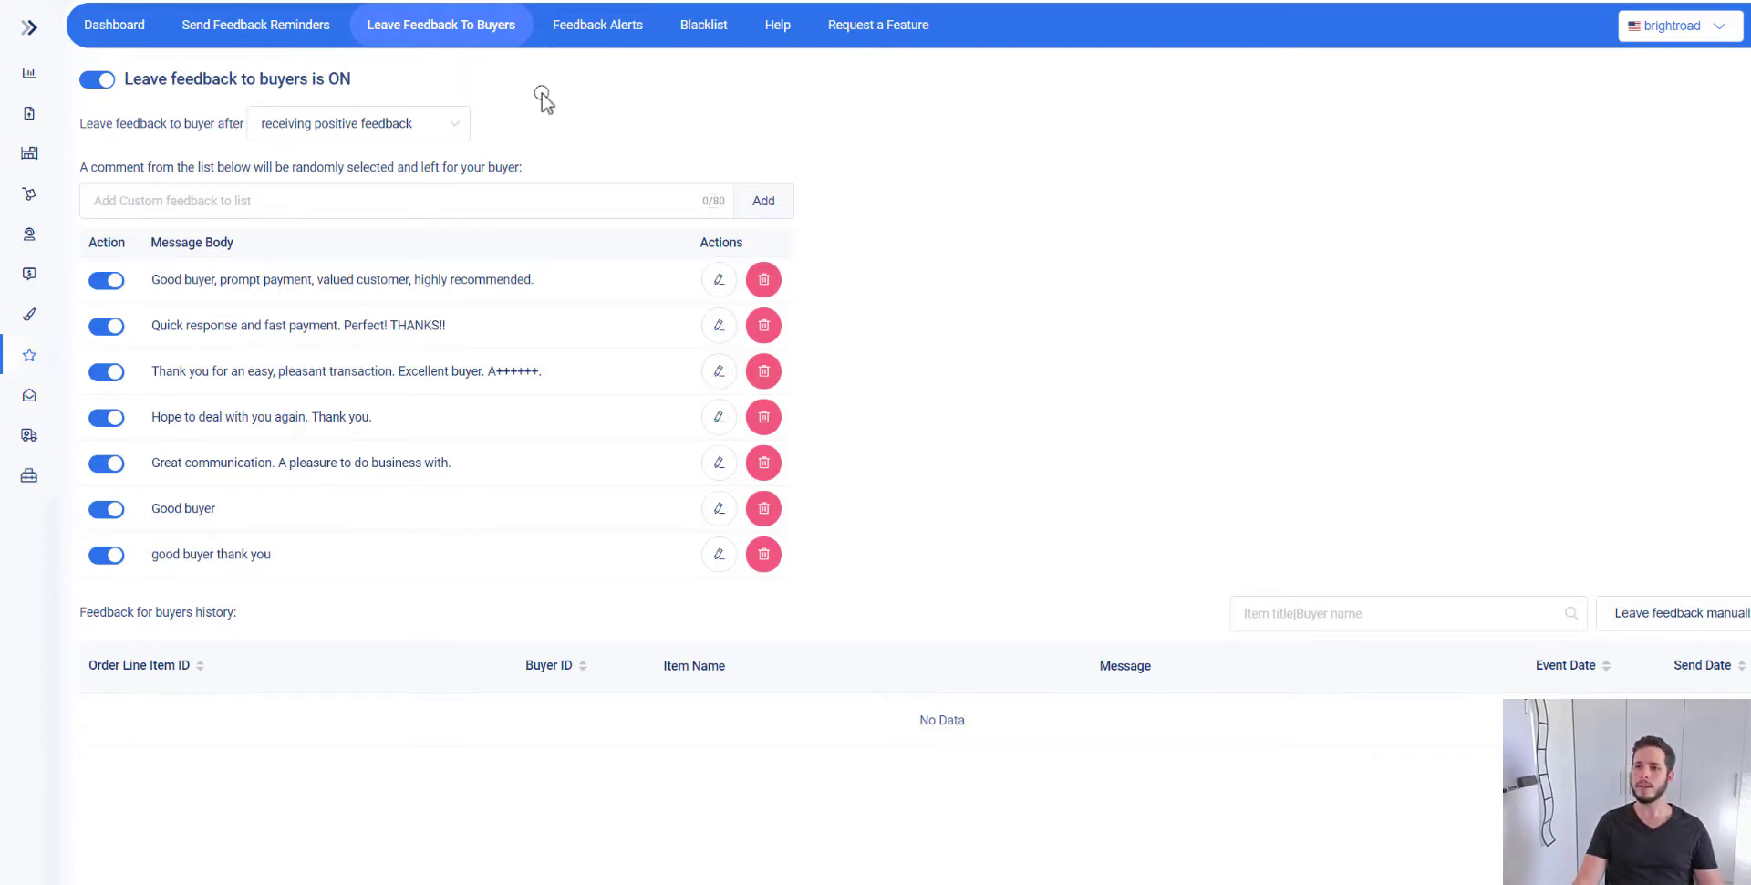
# Review the feedback alert settings, including the choices for the maximum number of positive feedback emails per day
pyautogui.click(583, 43)
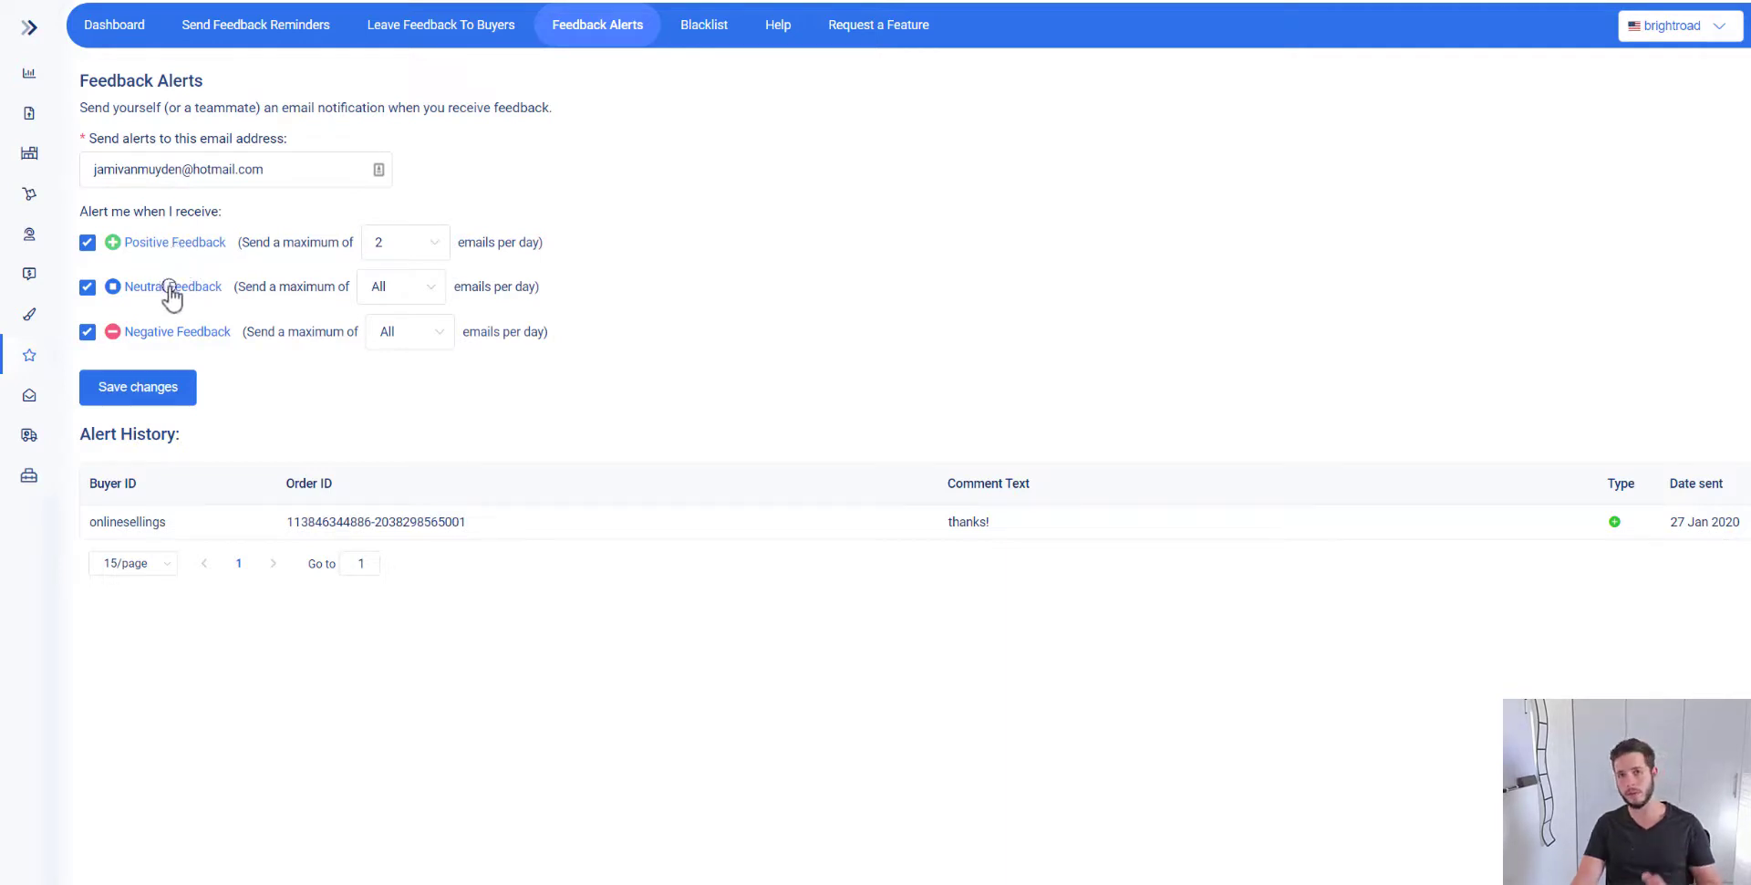
pyautogui.click(385, 246)
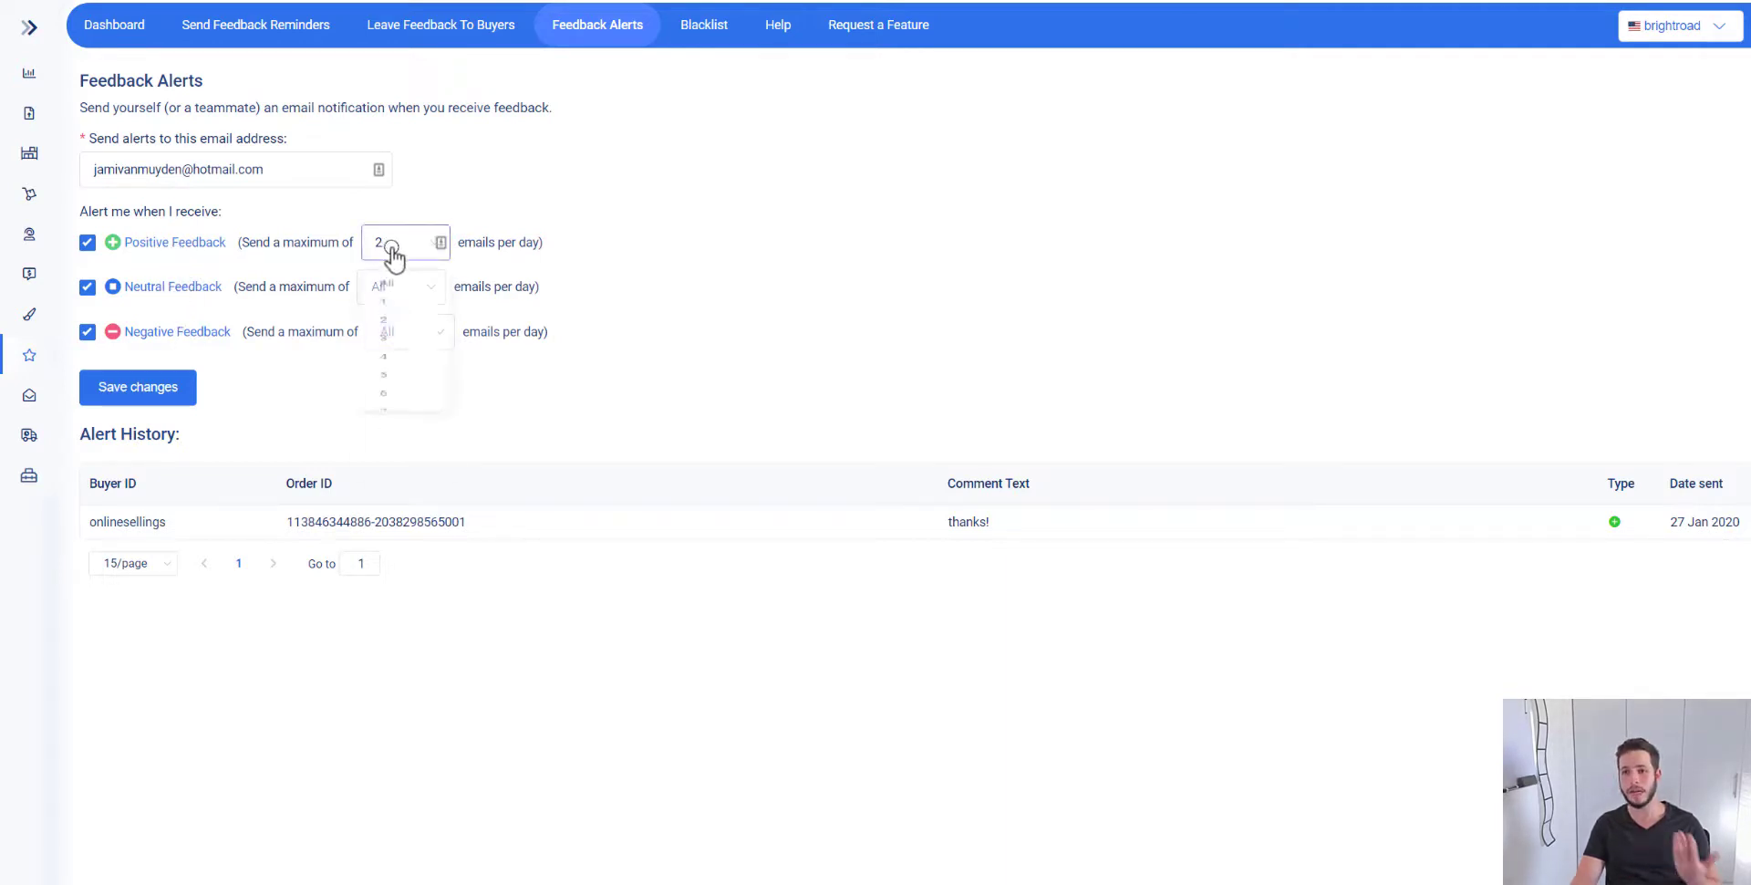
pyautogui.scroll(-2, 387, 433)
pyautogui.scroll(3, 401, 383)
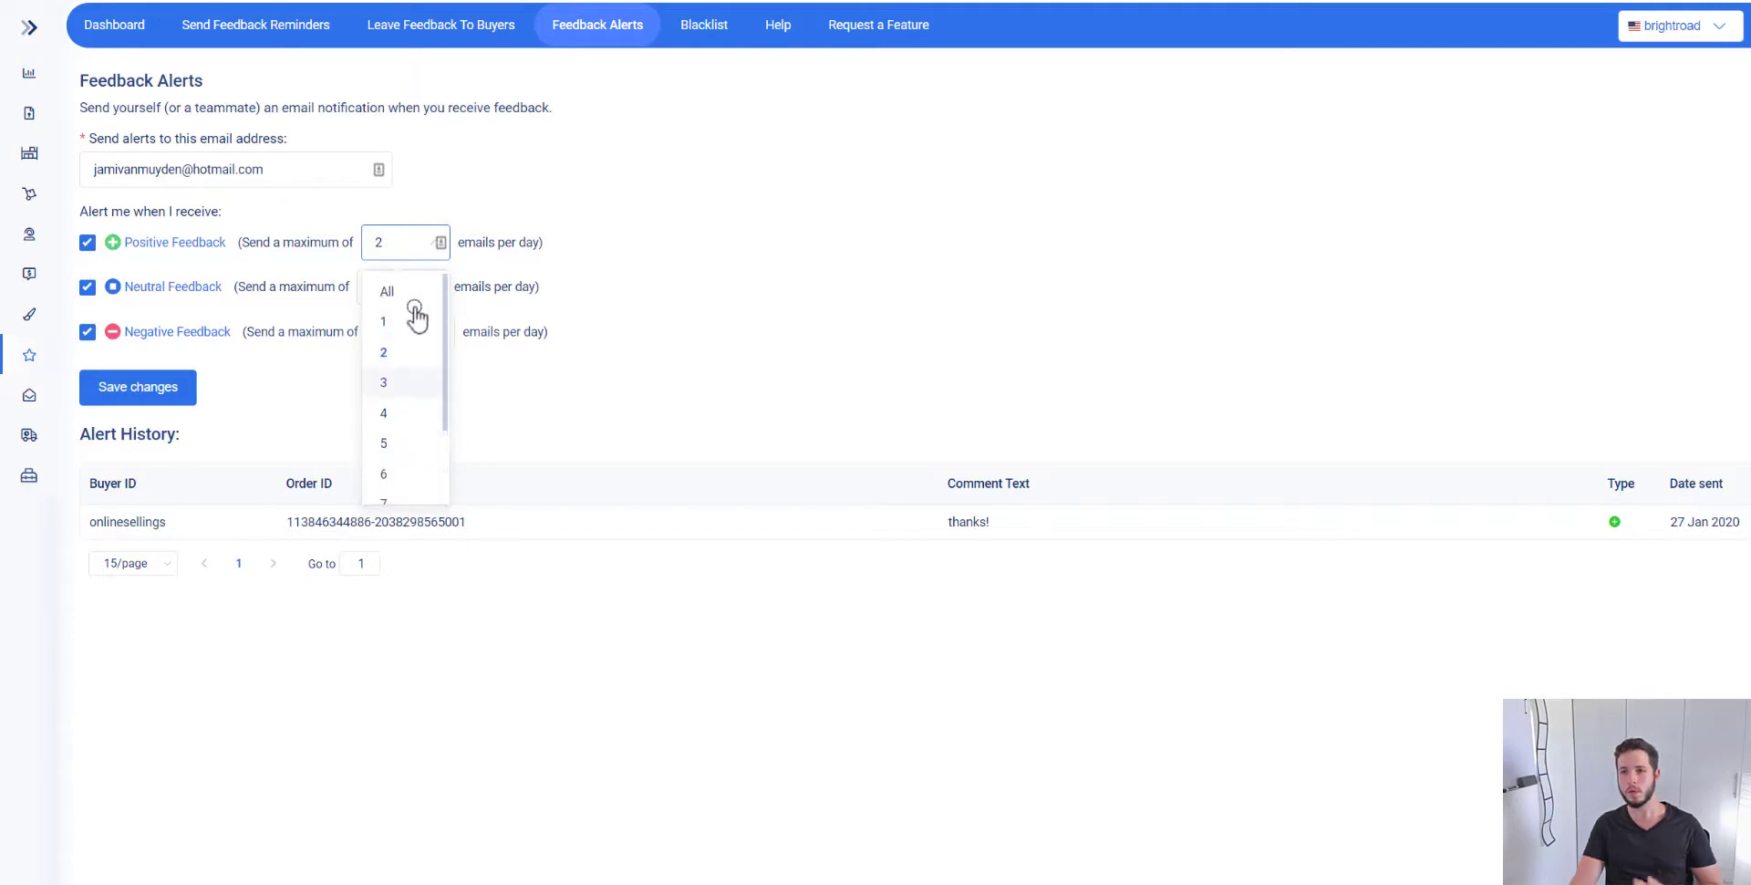
pyautogui.click(637, 285)
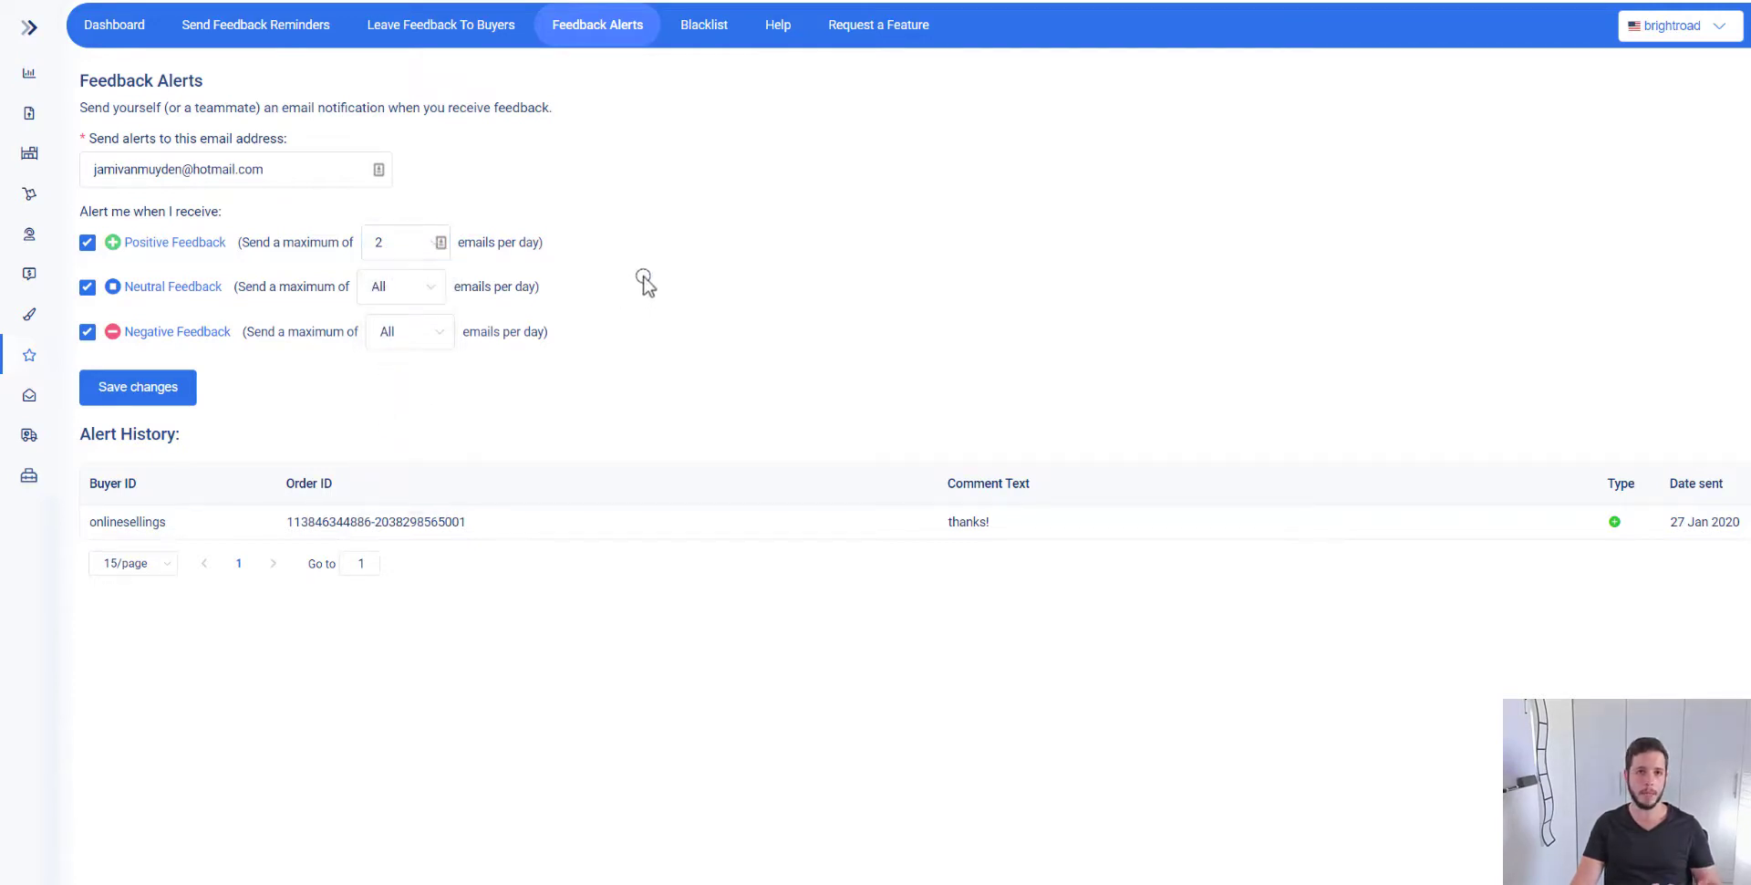
# In the blacklist settings, enable automatic blacklisting of buyers who have canceled, been refunded, or have a case against the seller
pyautogui.click(700, 45)
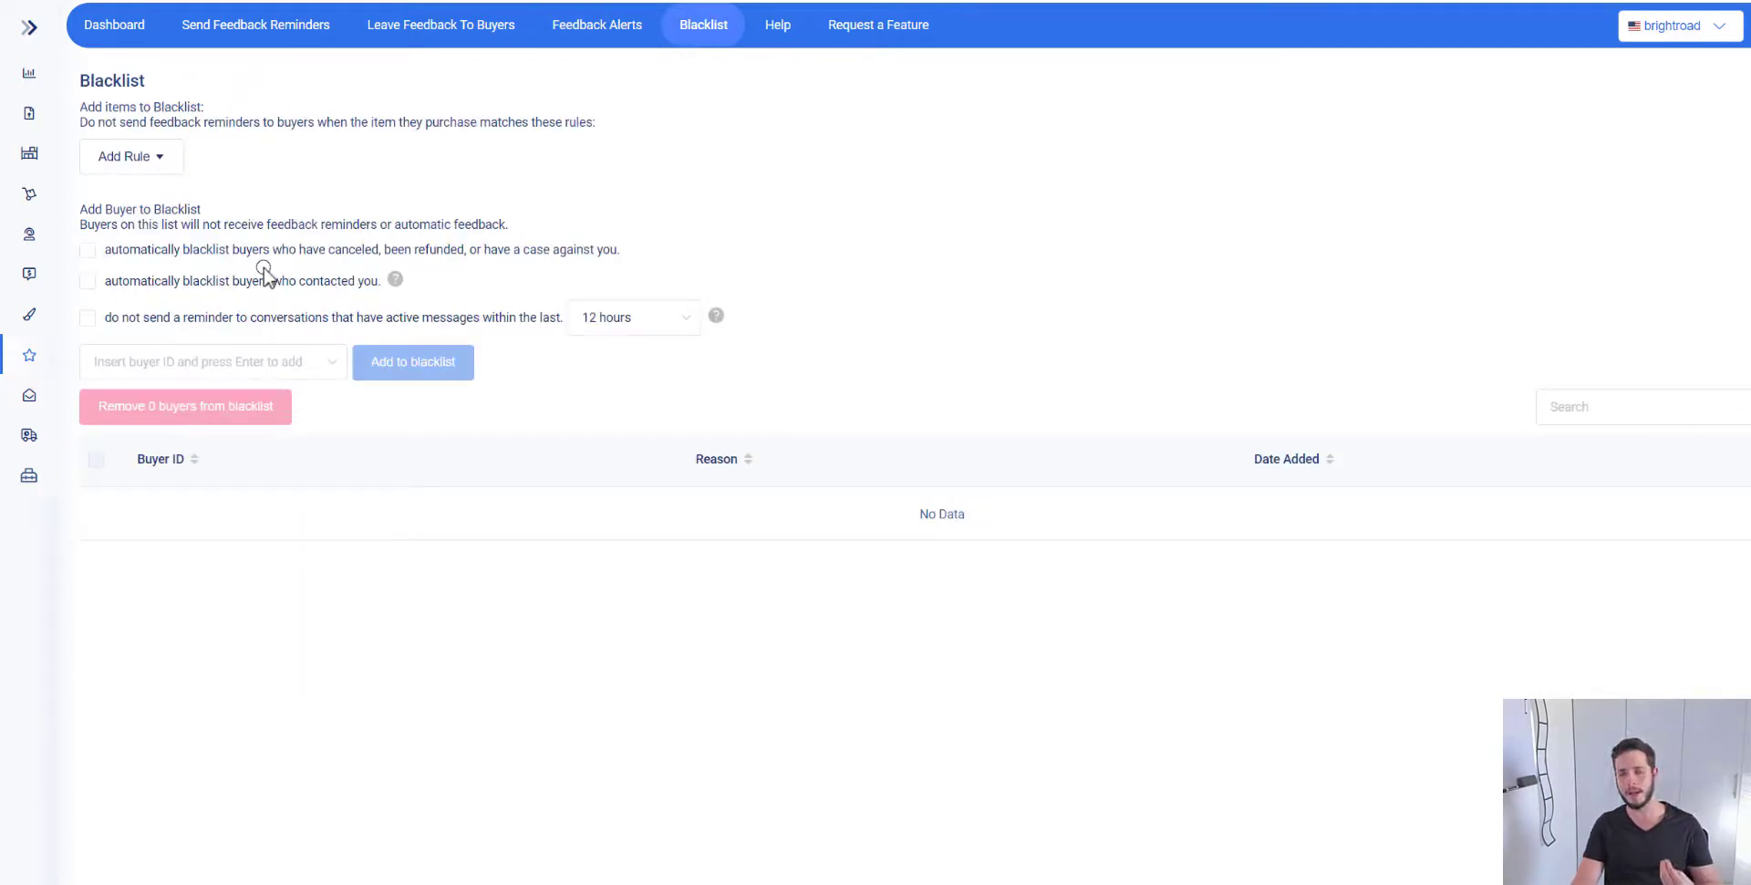
pyautogui.click(89, 251)
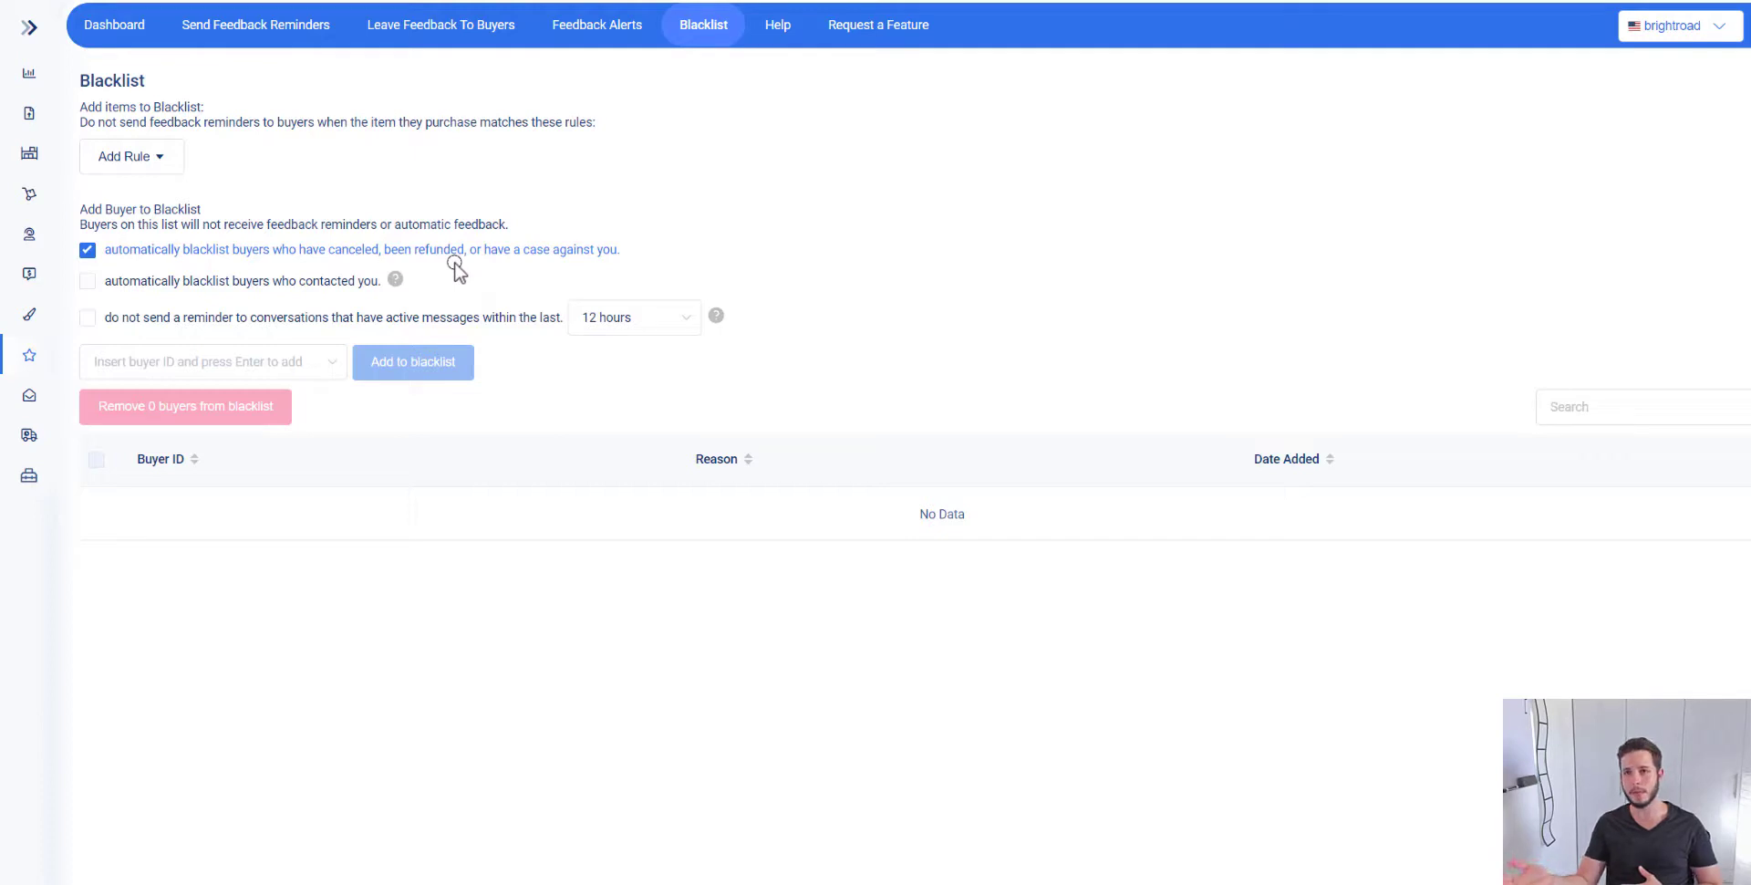
# Examine the manual buyer ID entry for the blacklist and the time choices for skipping reminders to active conversations
pyautogui.click(250, 369)
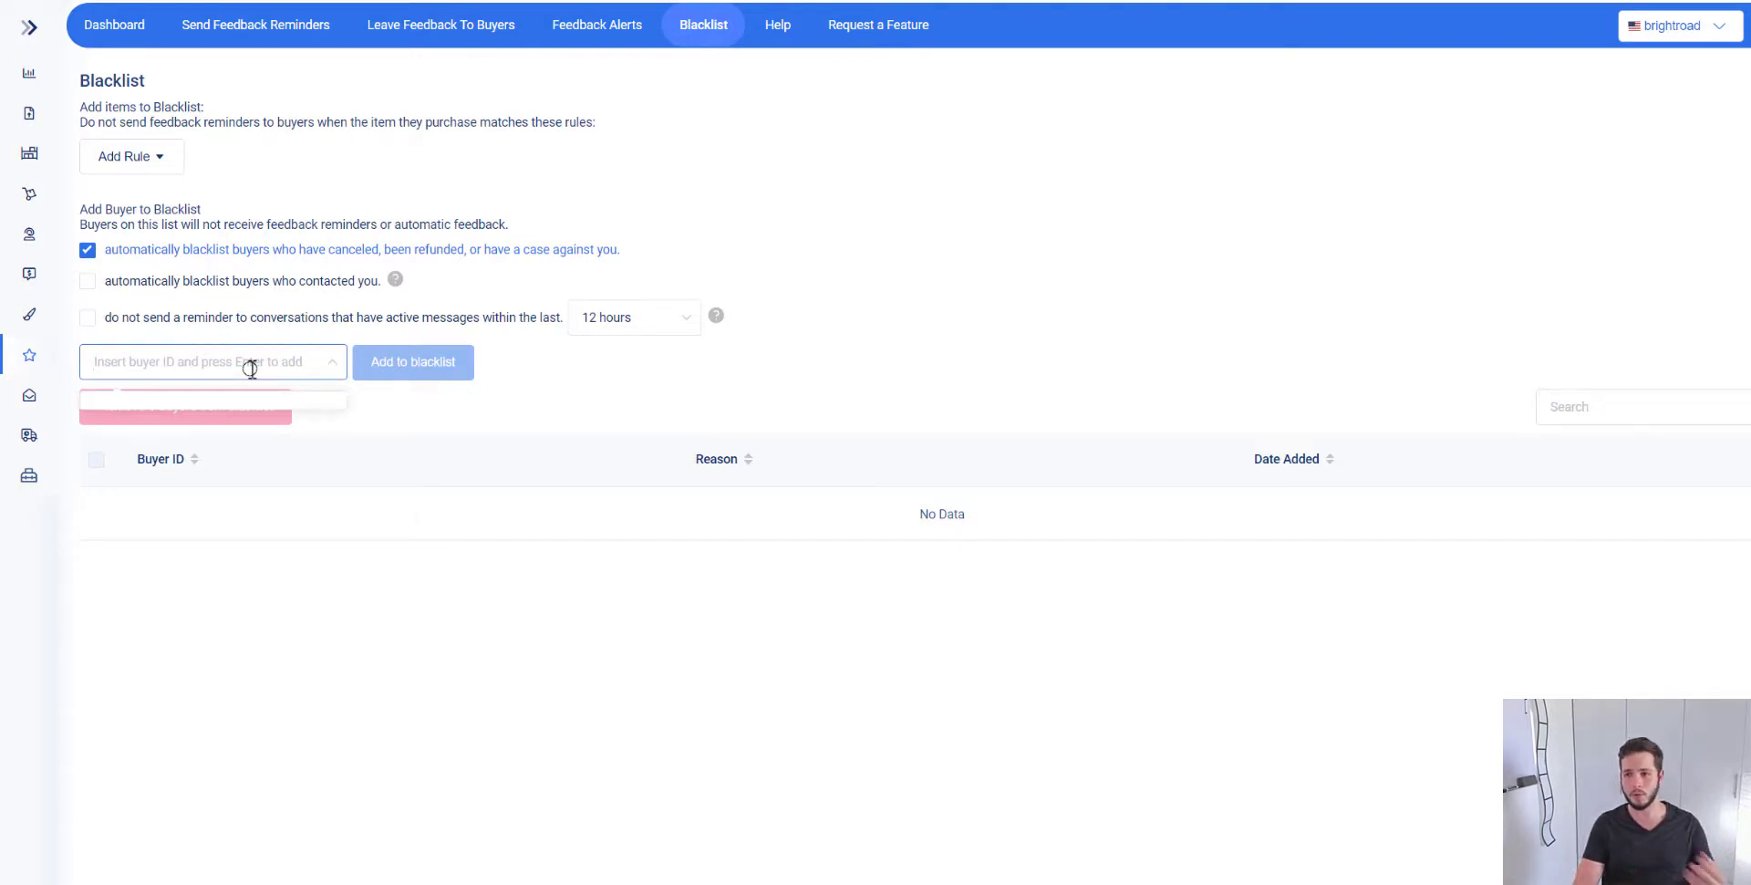
pyautogui.click(451, 405)
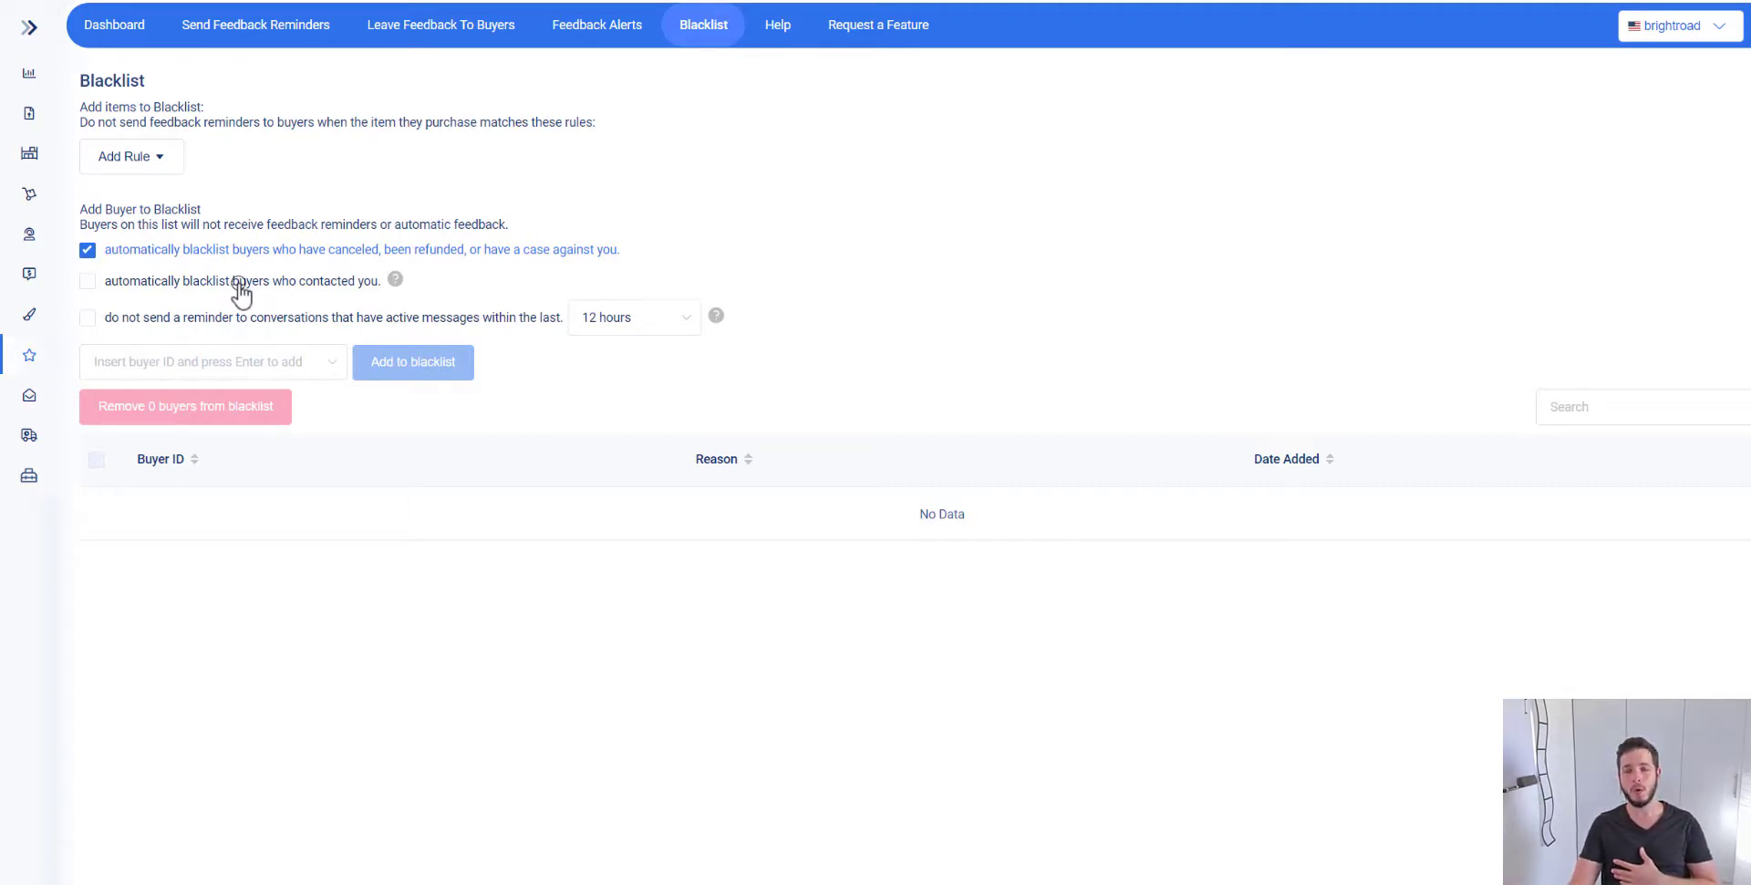
pyautogui.click(664, 326)
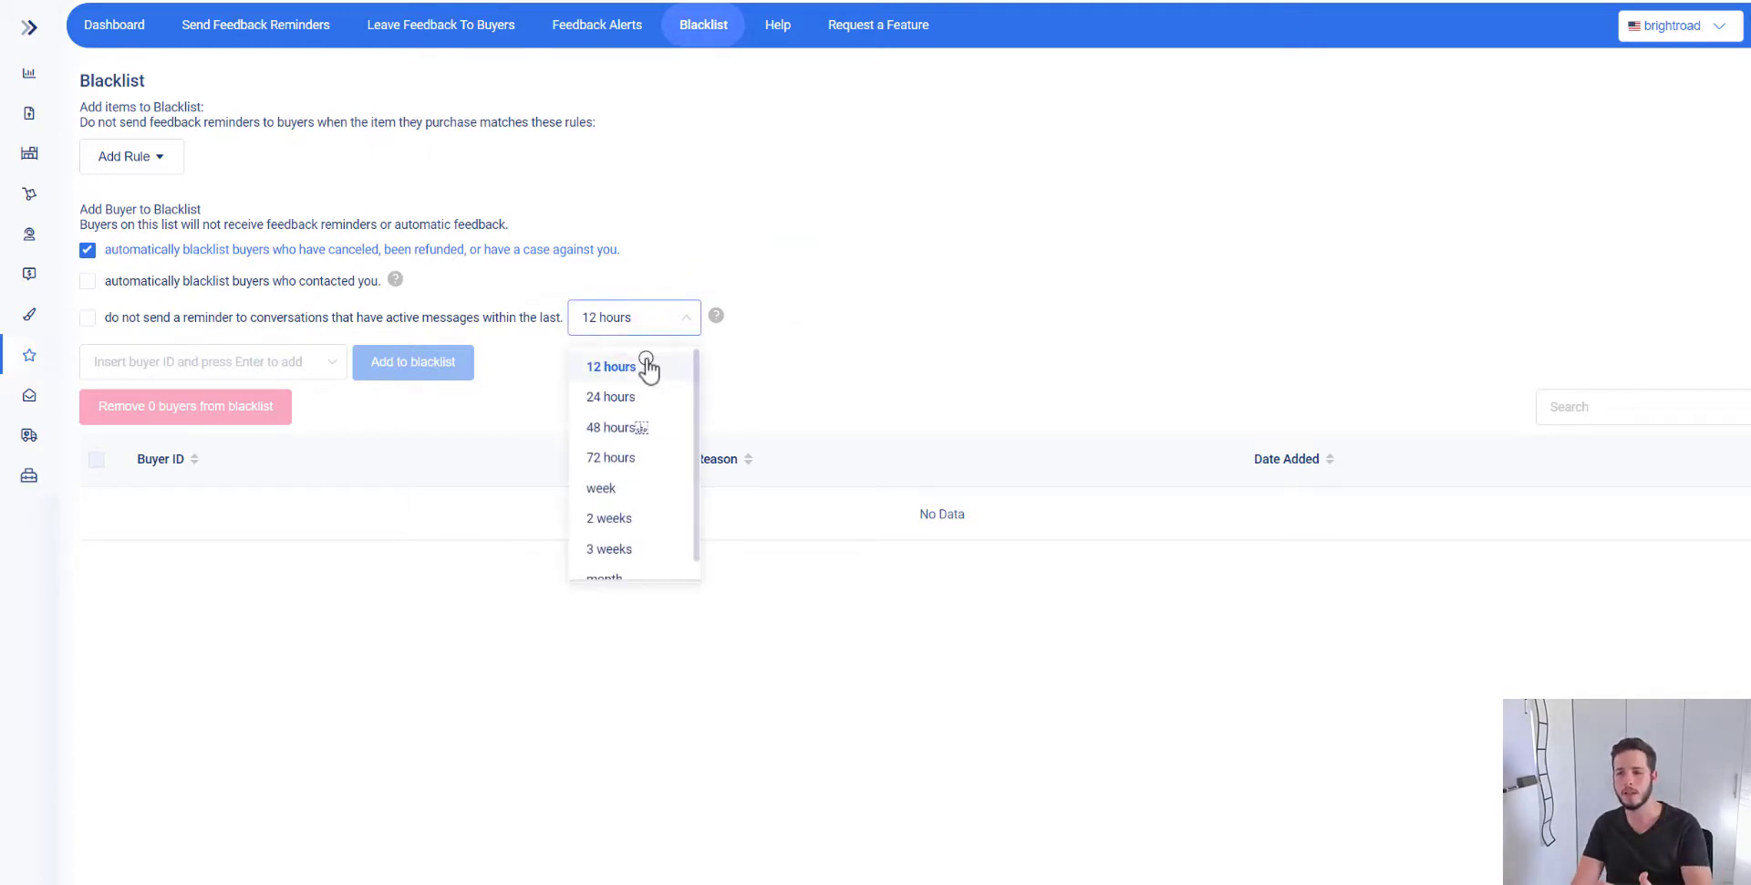
pyautogui.click(790, 390)
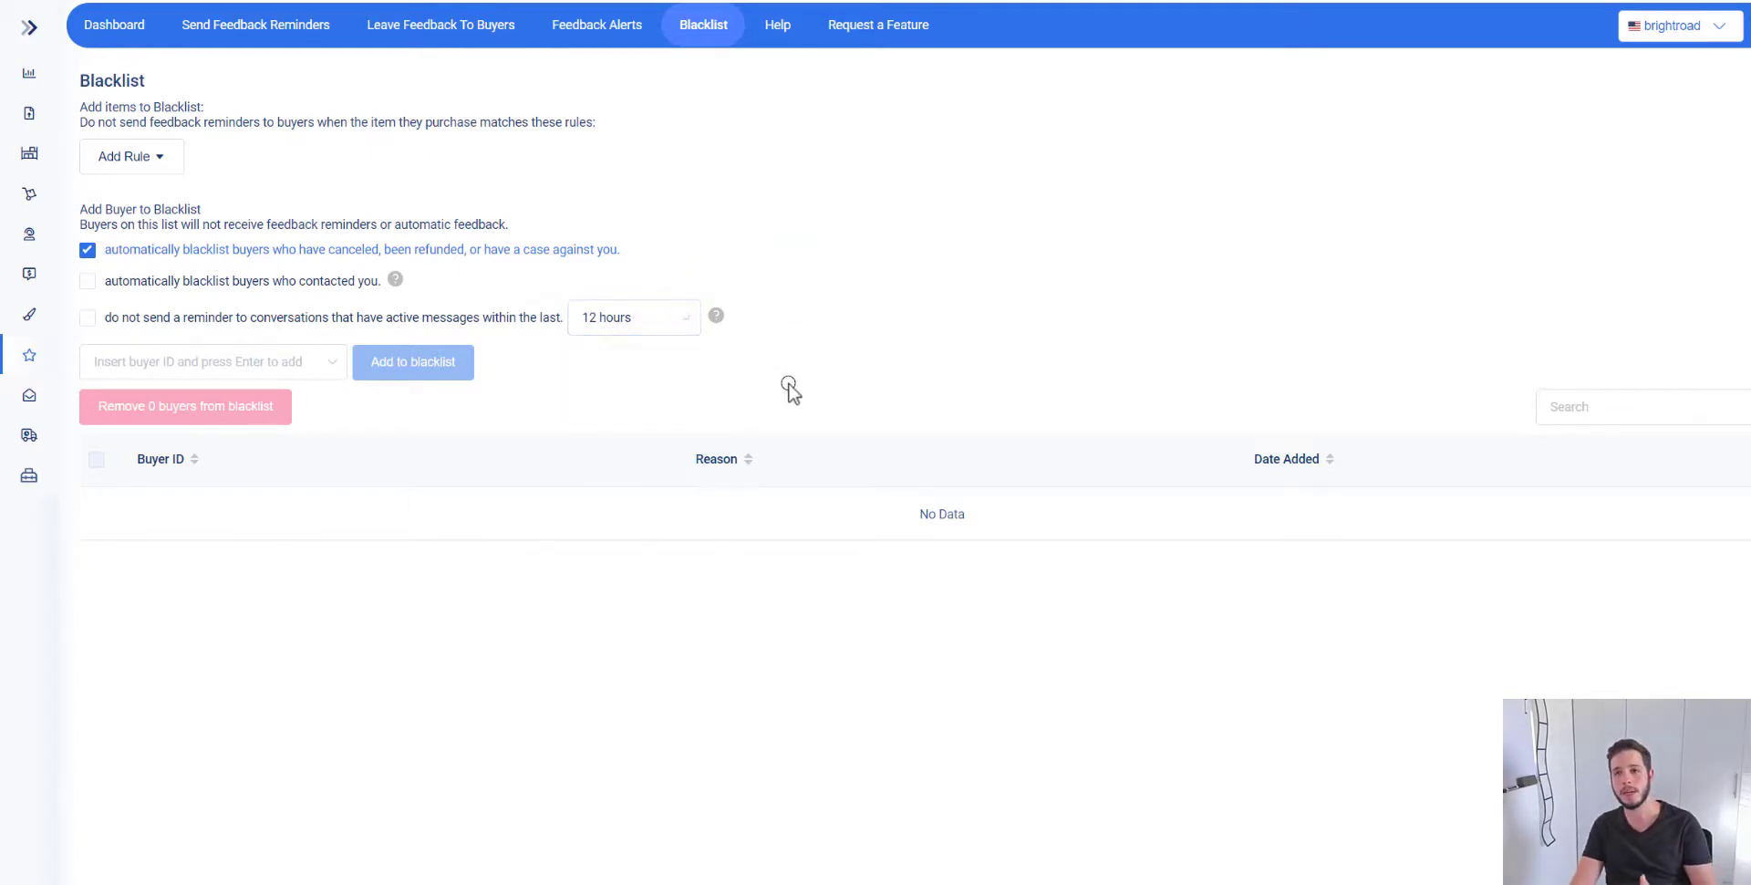